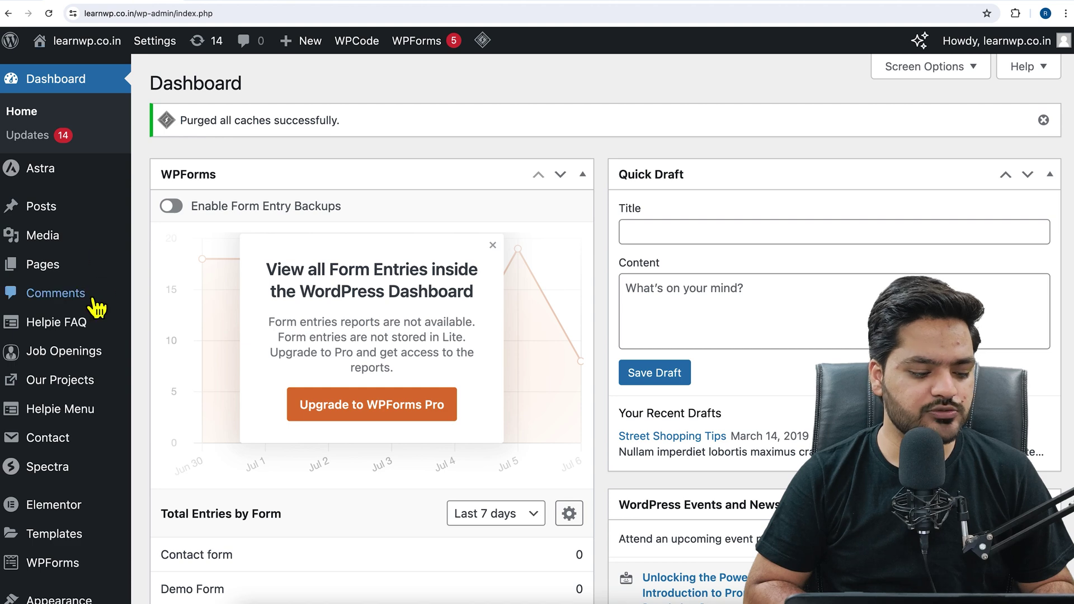
Scroll down the KARA front page before heading to the WordPress admin dashboard.
scroll(97, 306, "down", 3)
Search the plugin directory for 'Elementskits', then install and activate ElementsKit Elementor addons.
mouse_move(45, 497)
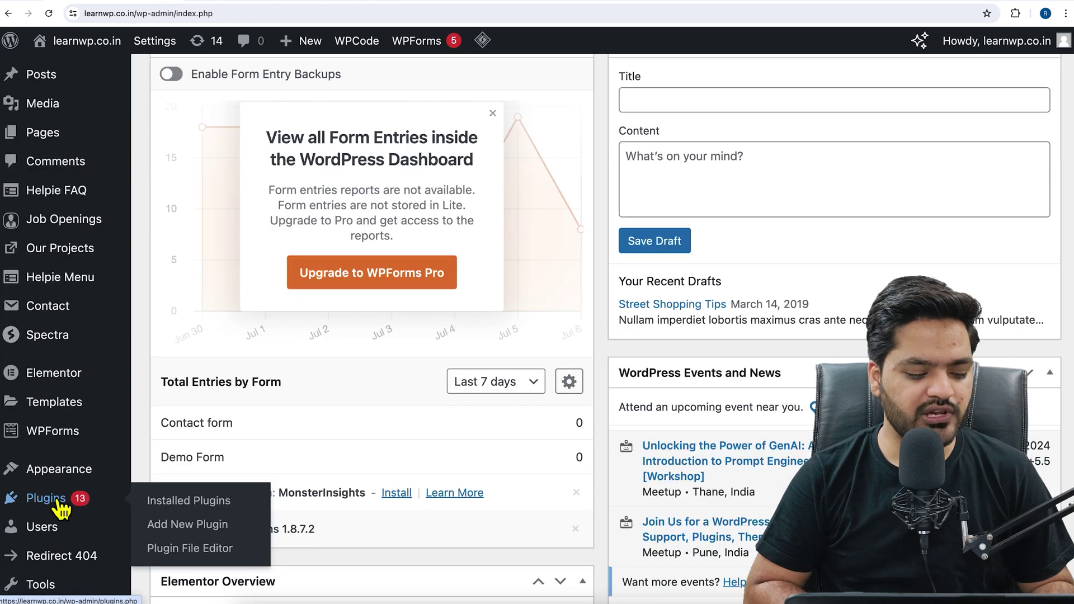
left_click(185, 588)
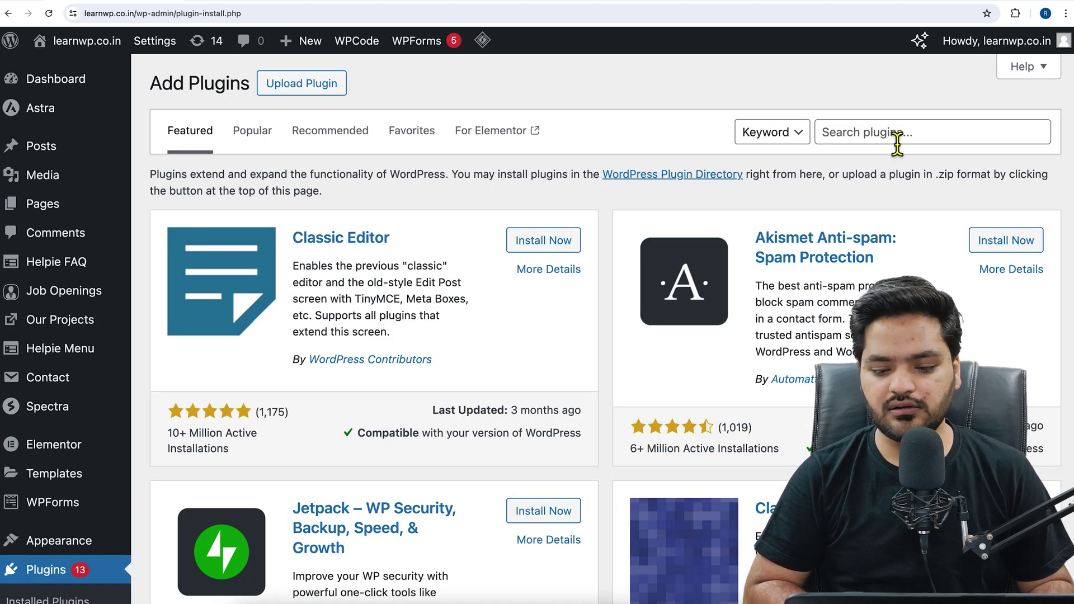
left_click(895, 142)
type("Elementsk")
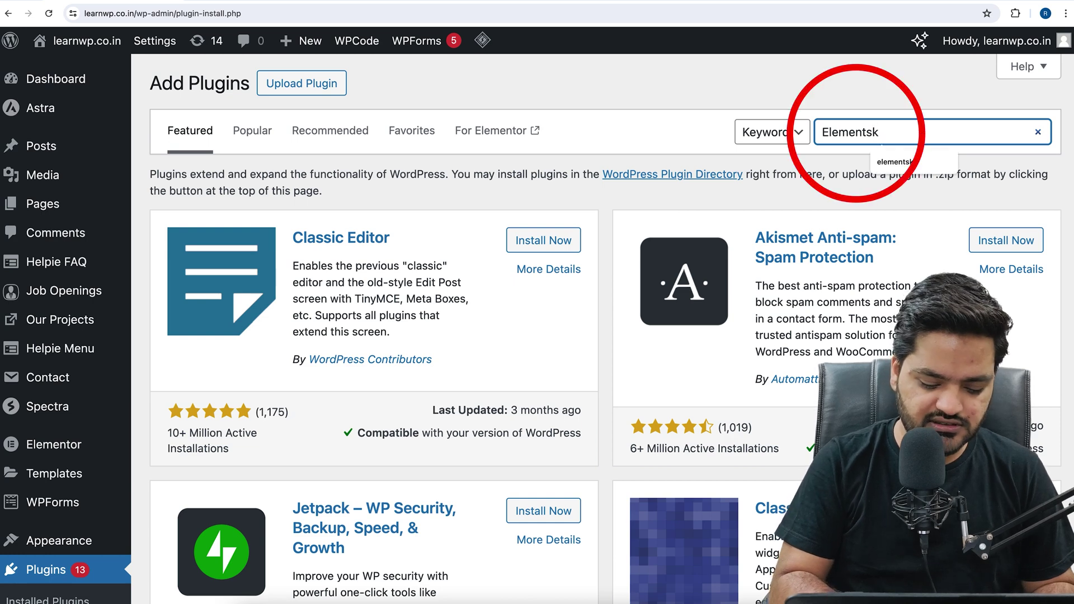
type("its")
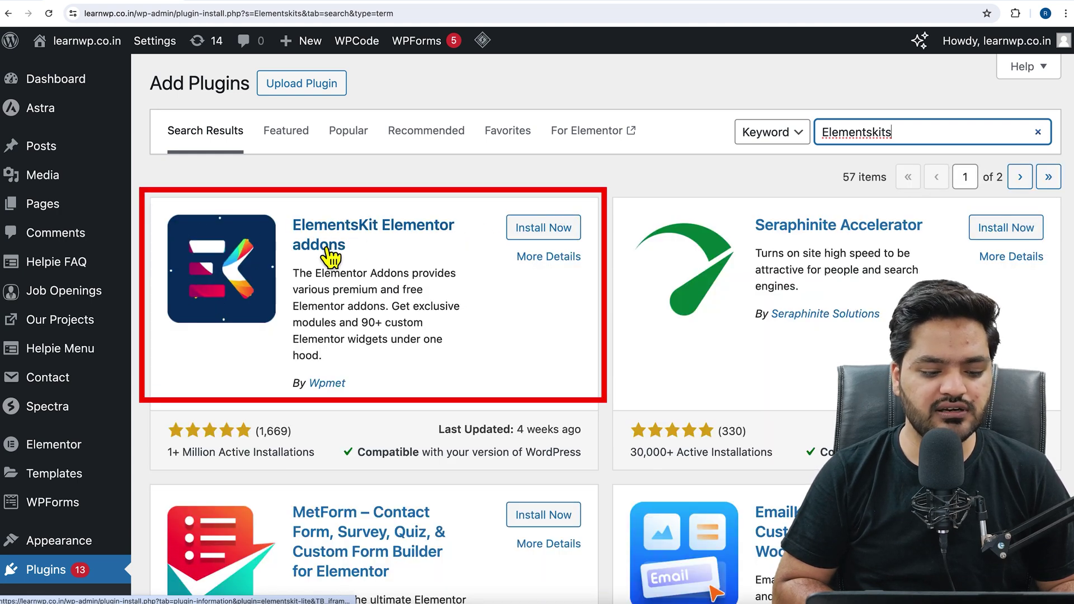
left_click(543, 229)
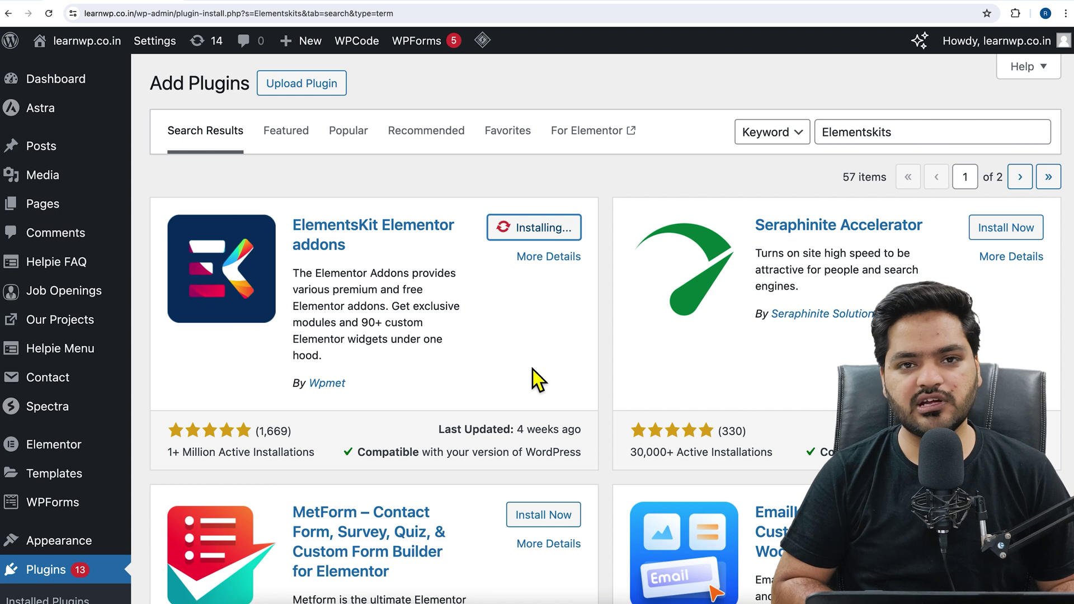
left_click(553, 234)
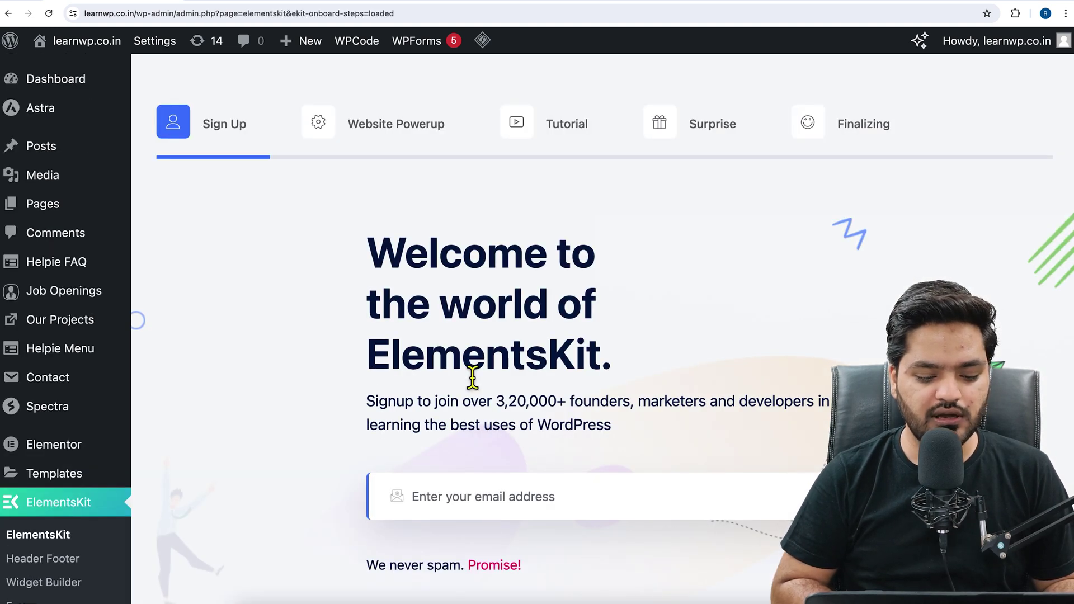
Advance the ElementsKit wizard through Website Powerup, Tutorial, Surprise and Finalizing stages.
scroll(473, 379, "down", 5)
left_click(790, 393)
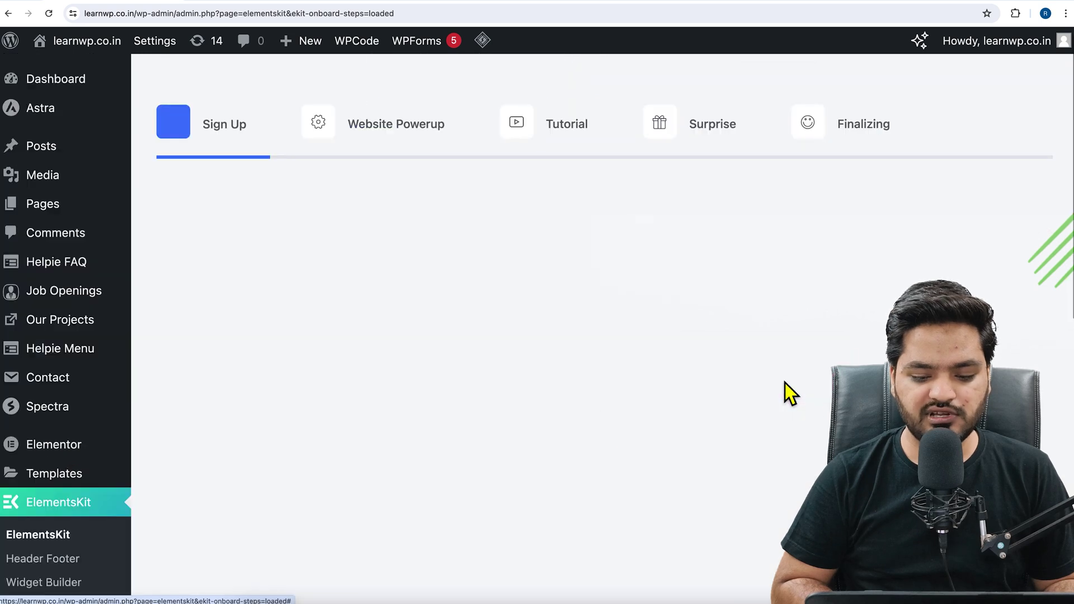
scroll(784, 391, "down", 6)
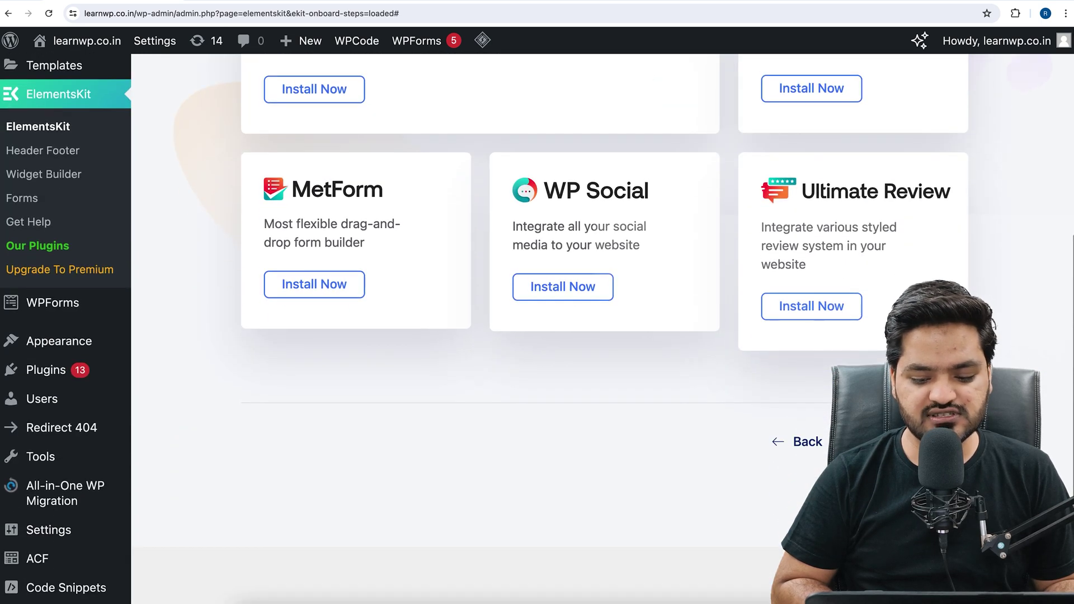
left_click(906, 442)
scroll(906, 442, "down", 6)
scroll(794, 446, "down", 4)
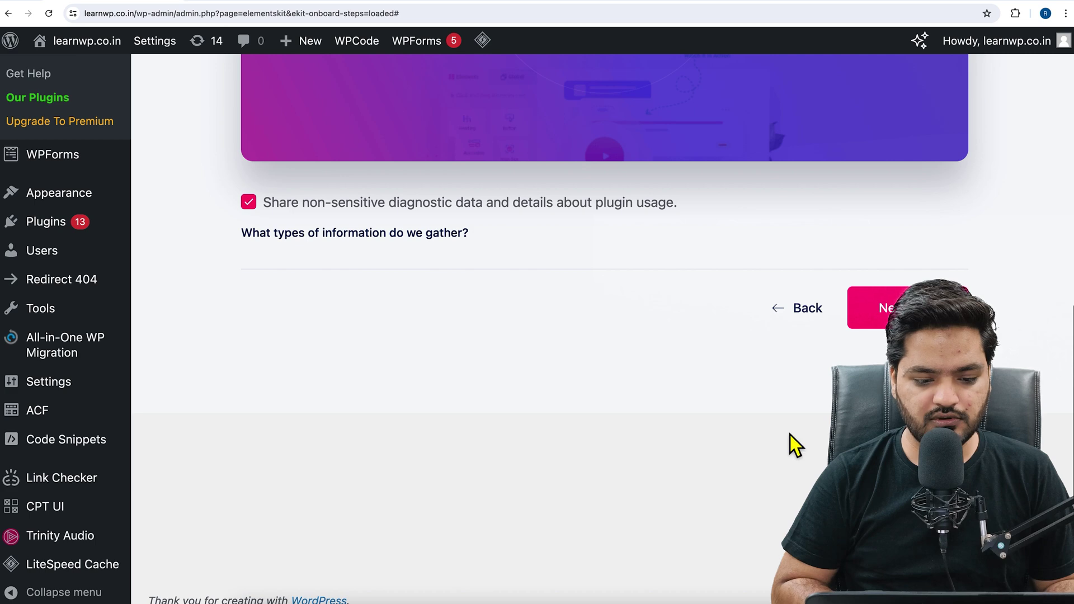
left_click(890, 308)
scroll(690, 388, "down", 6)
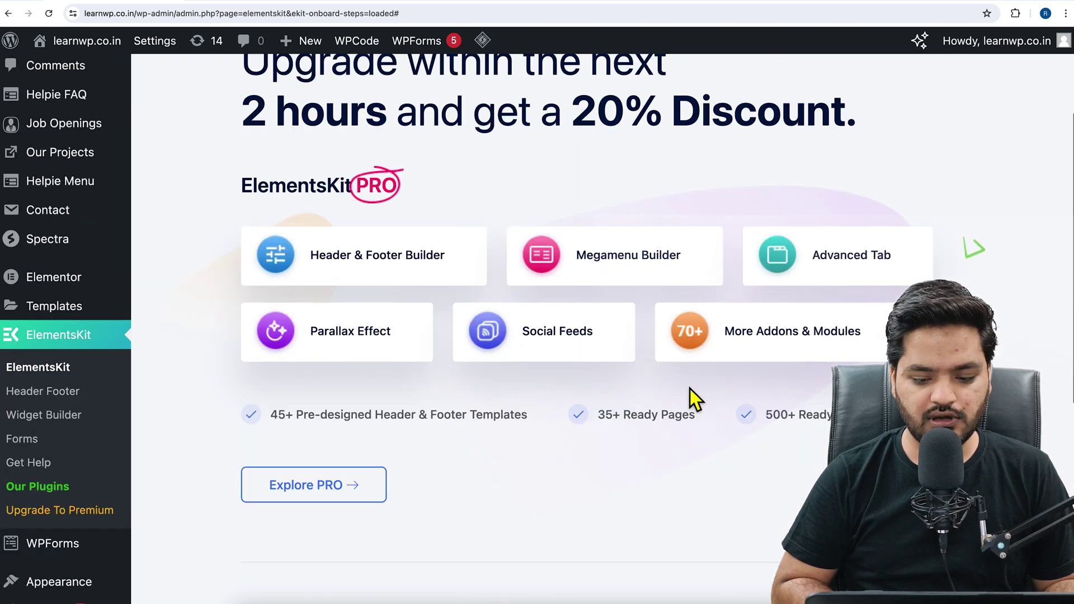
left_click(889, 406)
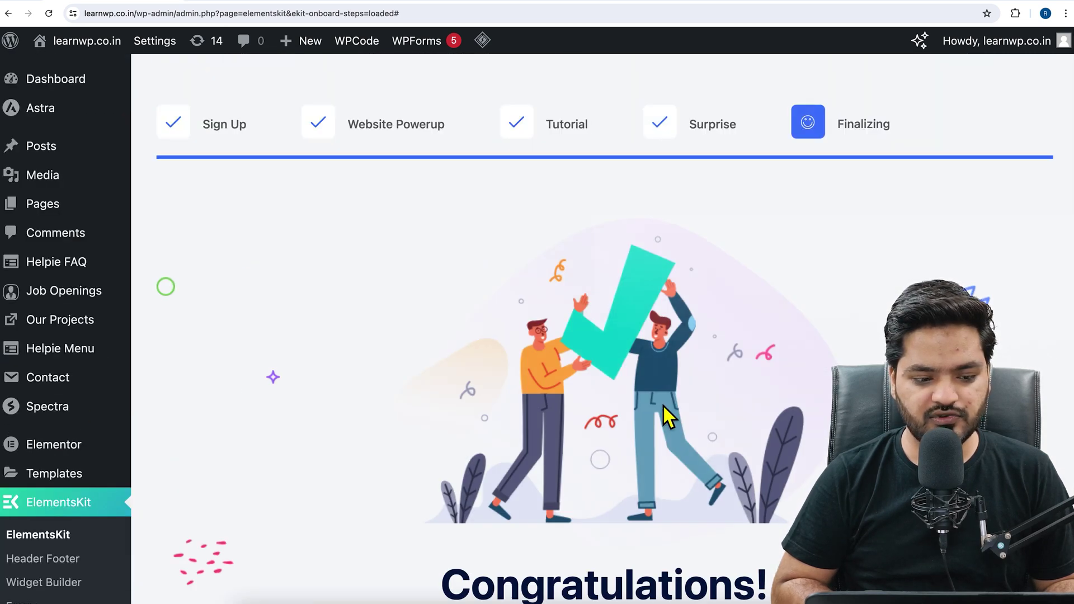
scroll(783, 430, "down", 6)
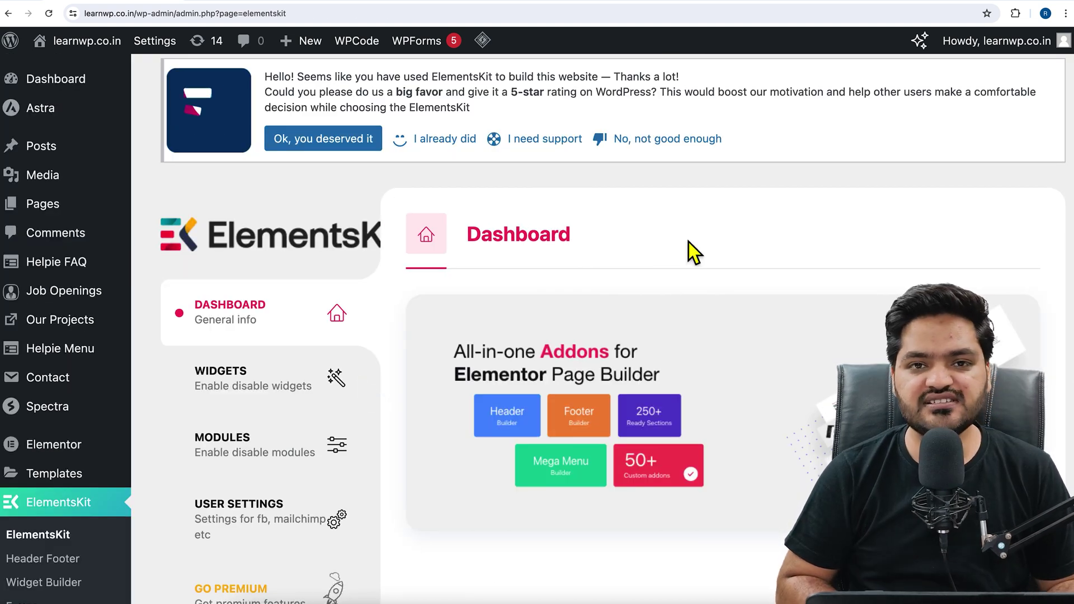
Create an ElementsKit Header Footer template titled 'Header', activated site-wide, and save it.
scroll(689, 243, "down", 3)
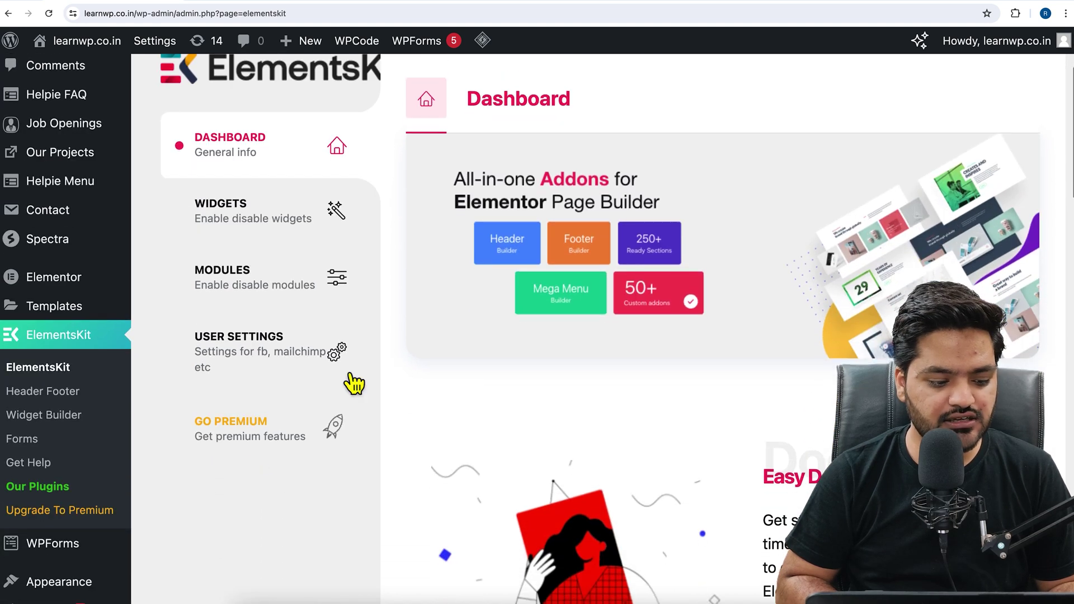
left_click(75, 401)
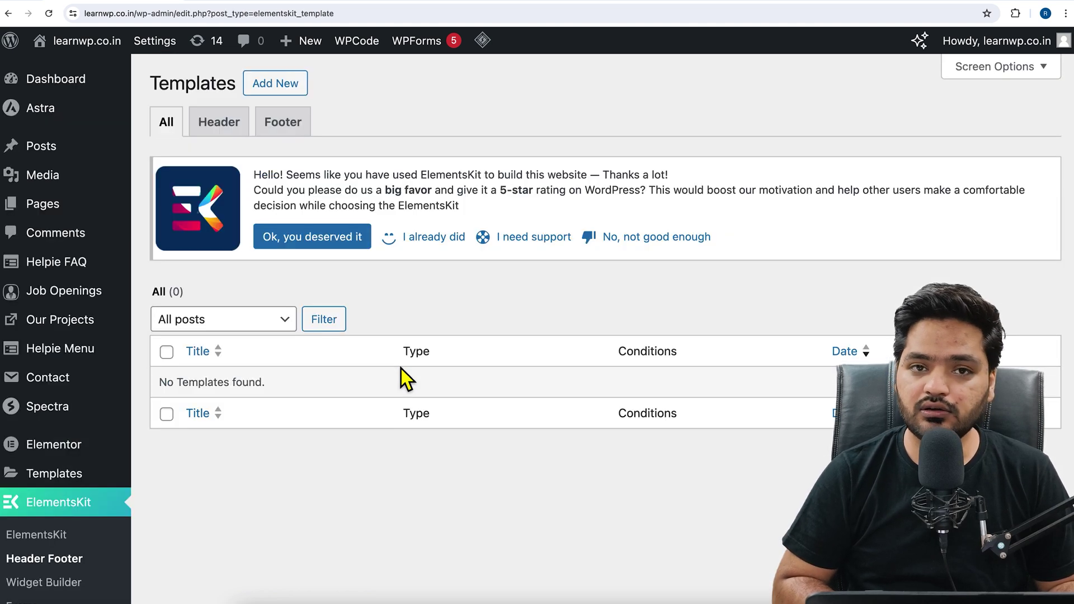
left_click(302, 104)
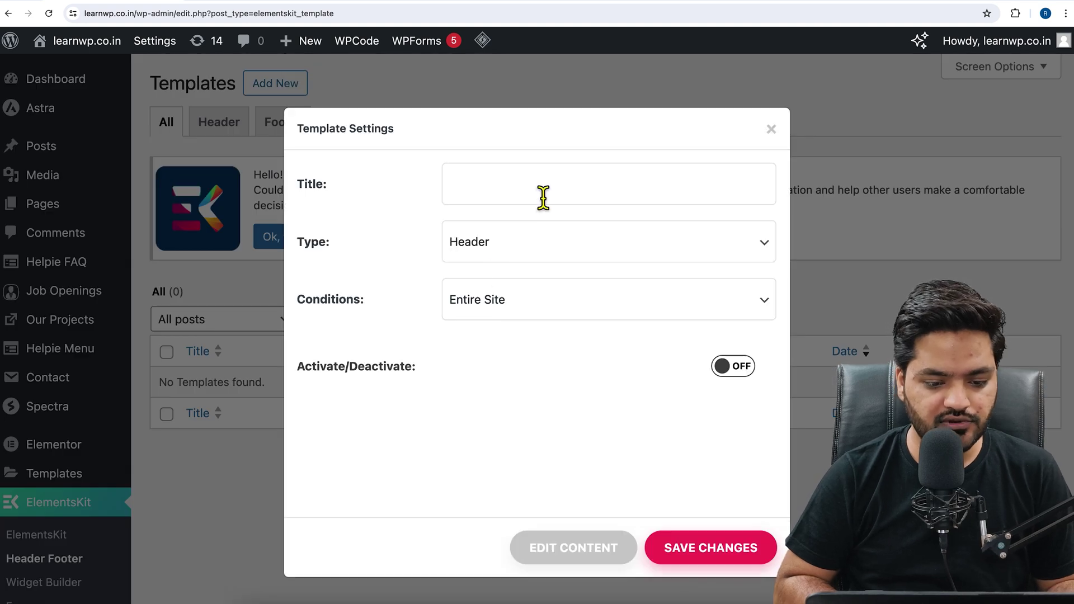
left_click(543, 197)
type("Header")
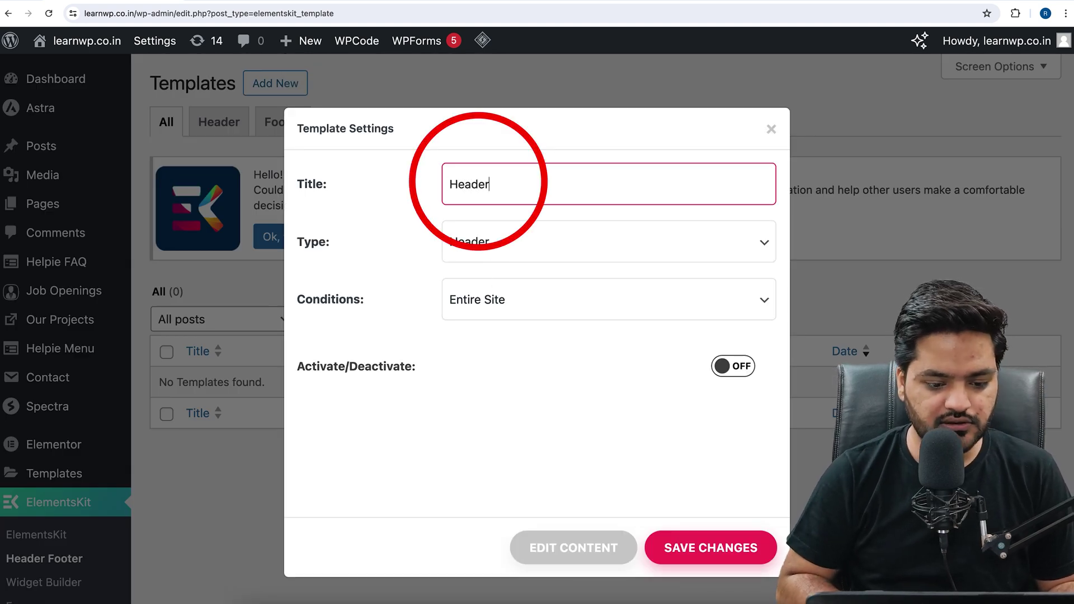
left_click(733, 366)
left_click(722, 555)
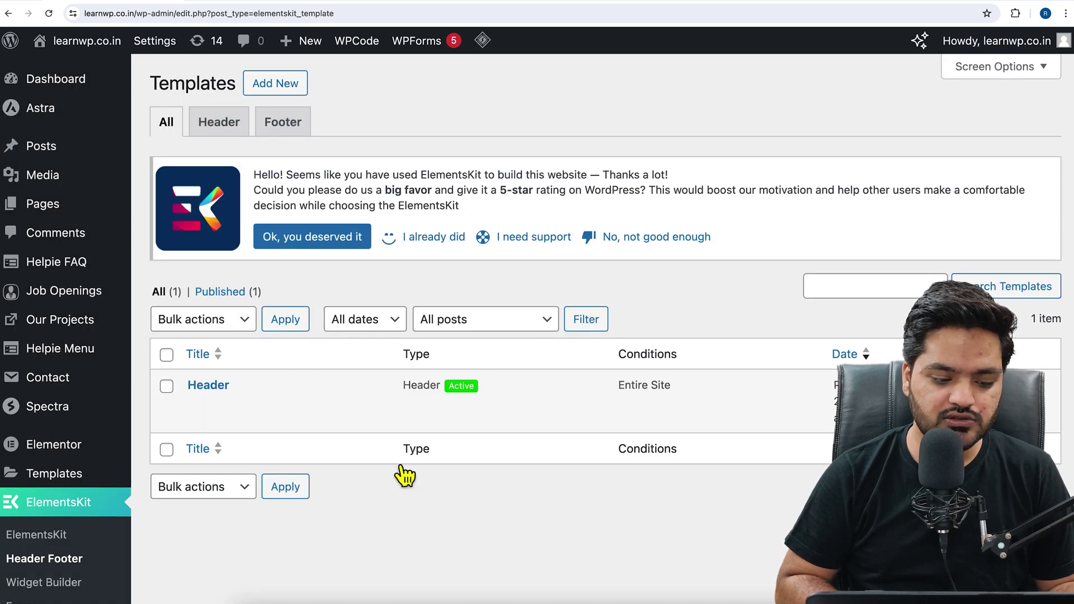
left_click(199, 406)
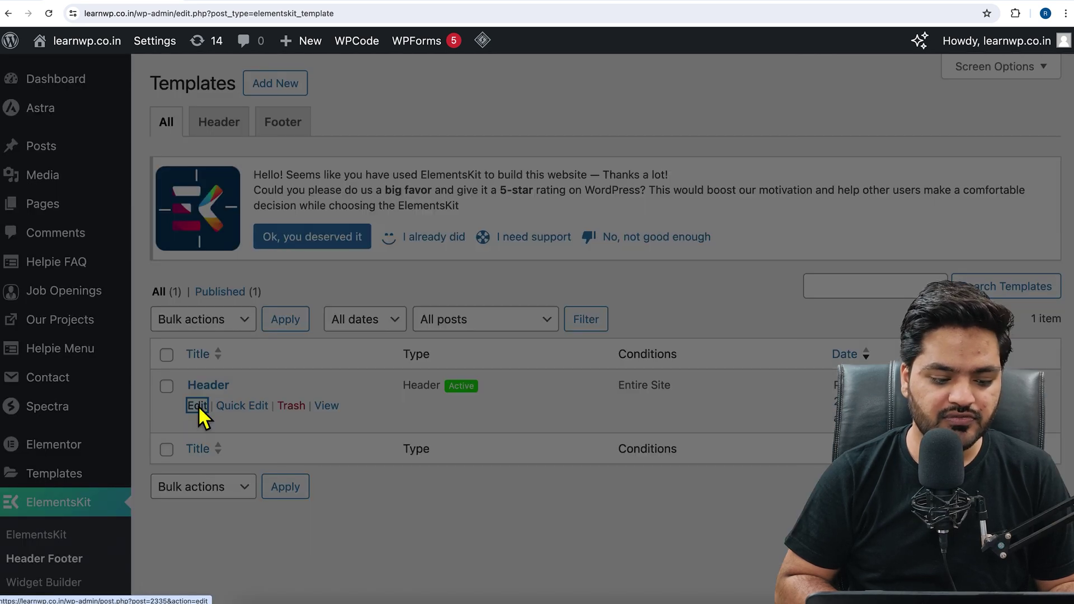
Open the Header template in Elementor and browse the ElementsKit library's ready-made sections.
left_click(577, 551)
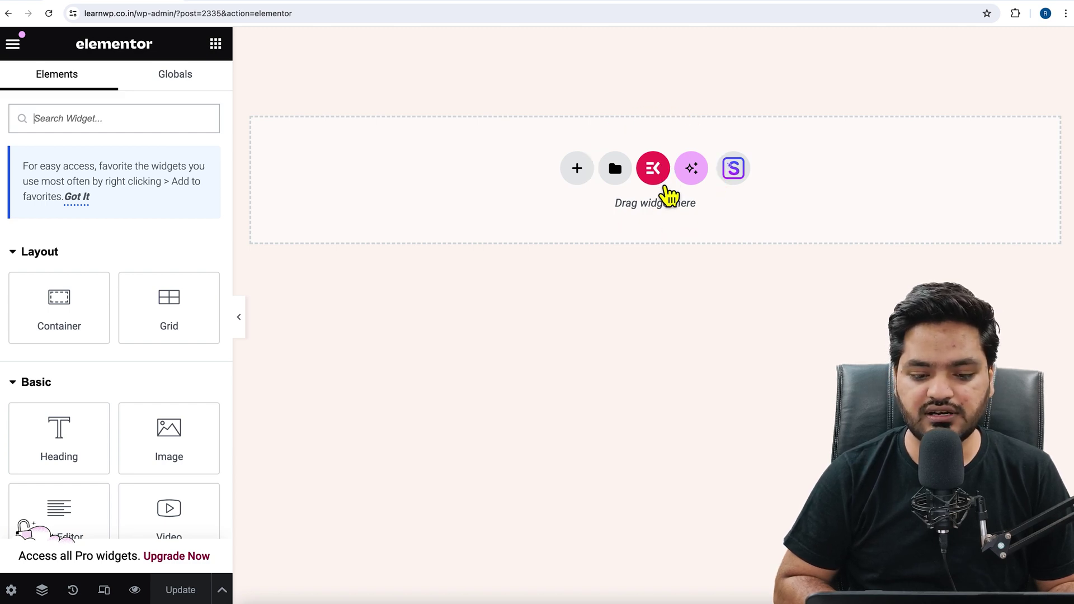
left_click(664, 189)
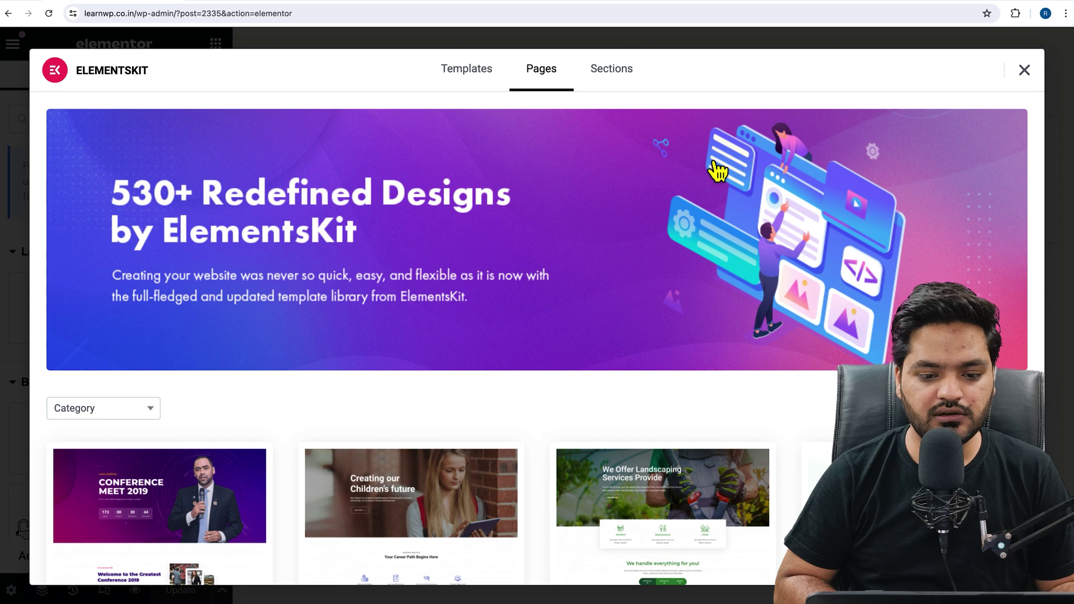
left_click(601, 82)
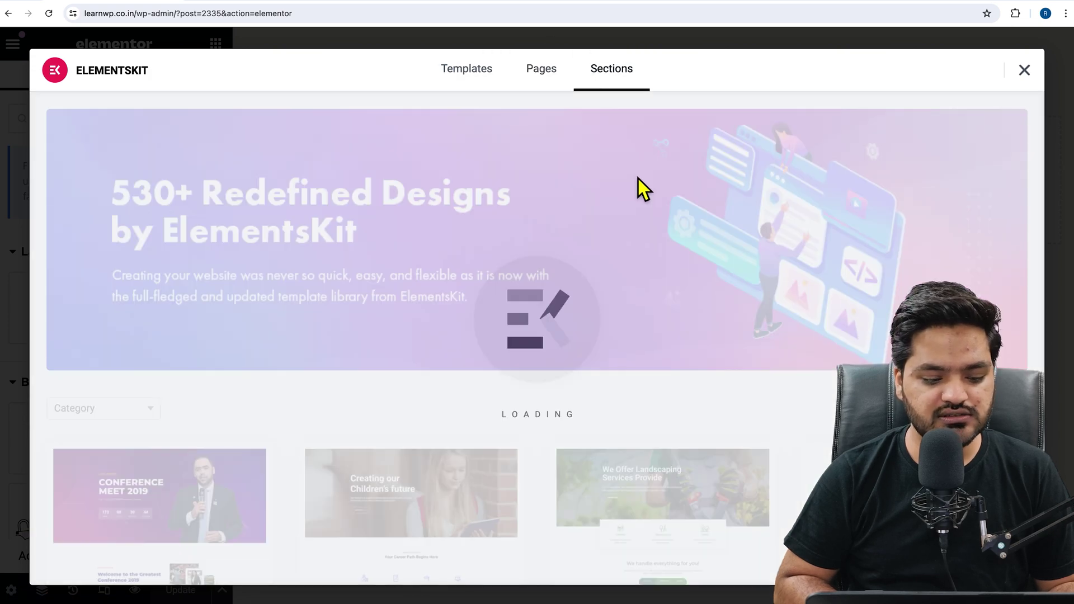
left_click(144, 414)
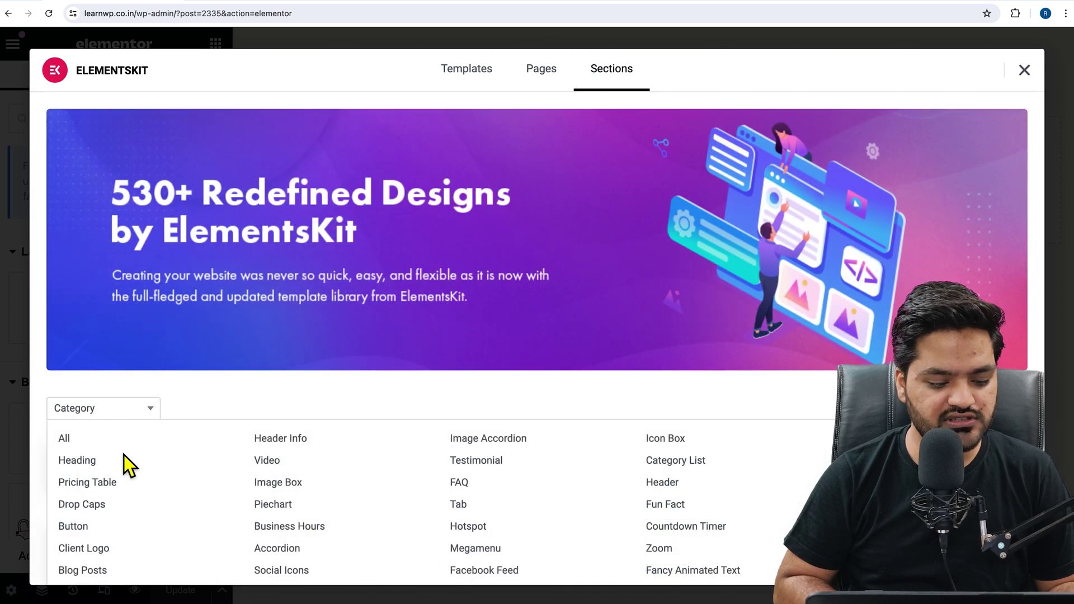
scroll(123, 455, "down", 4)
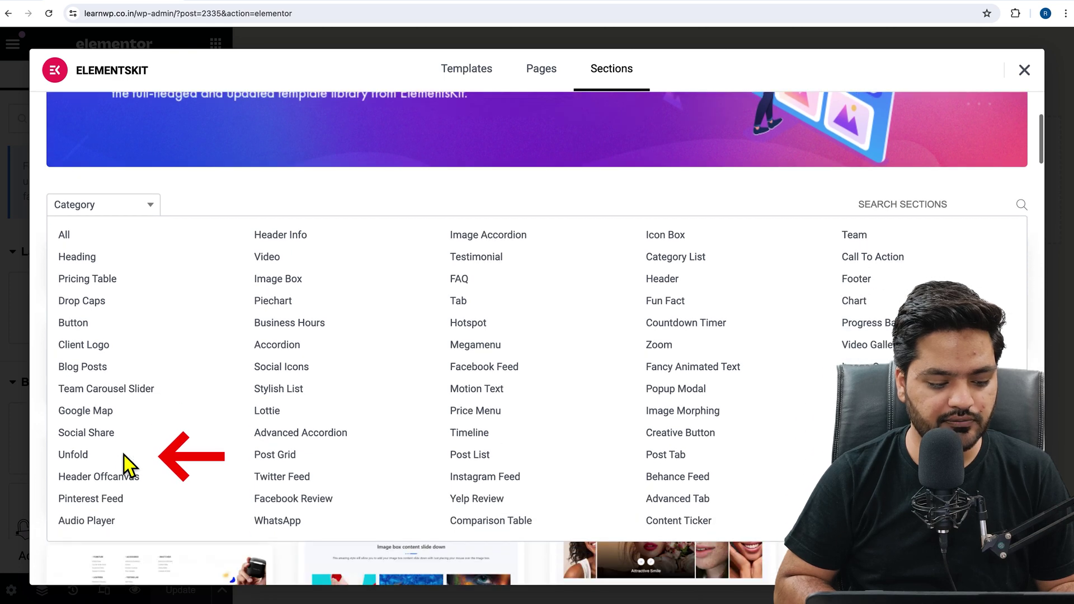
left_click(123, 455)
scroll(479, 208, "down", 3)
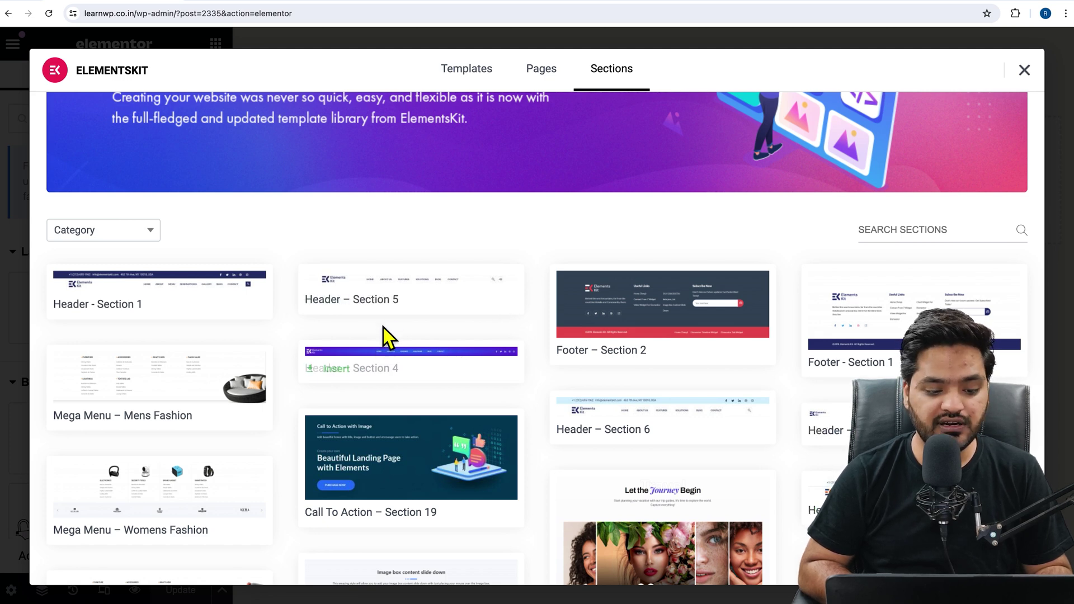
Preview header designs and insert 'Header – Section 1' into the template.
left_click(423, 288)
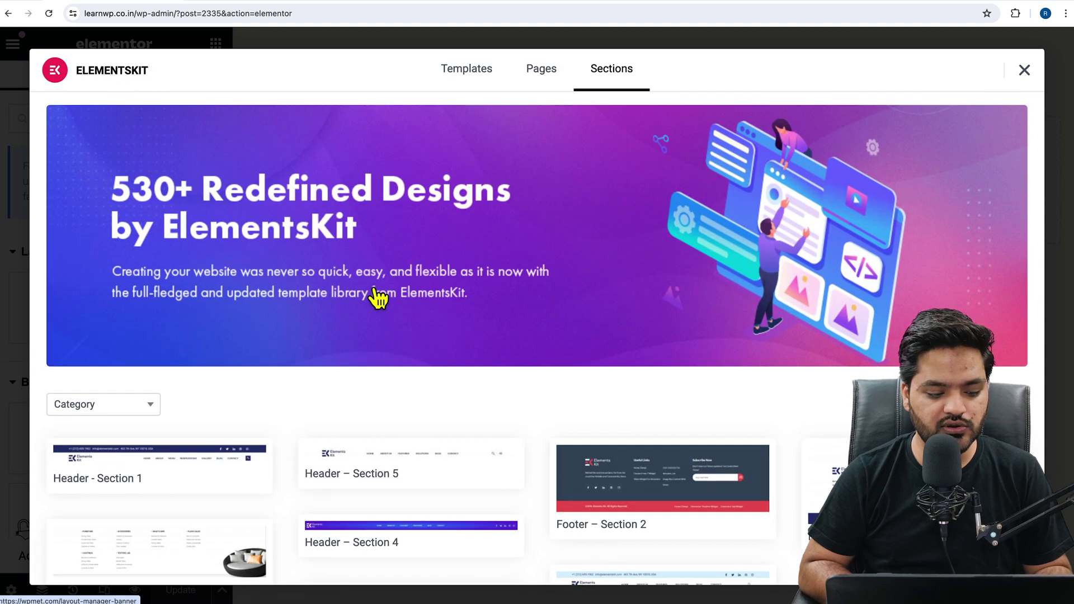
scroll(369, 293, "down", 3)
mouse_move(173, 358)
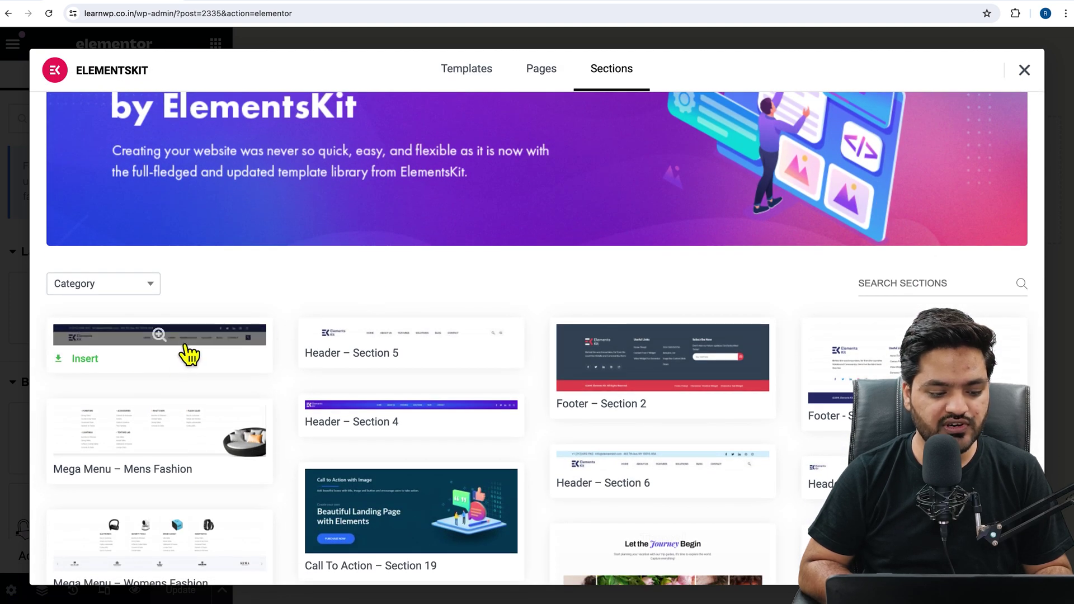
left_click(163, 339)
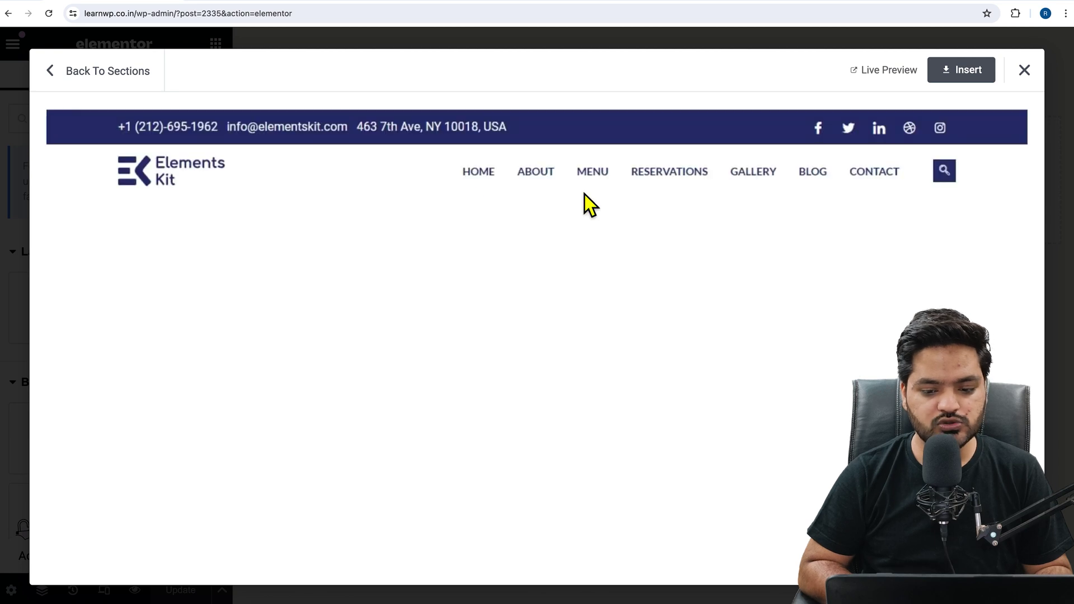
left_click(986, 80)
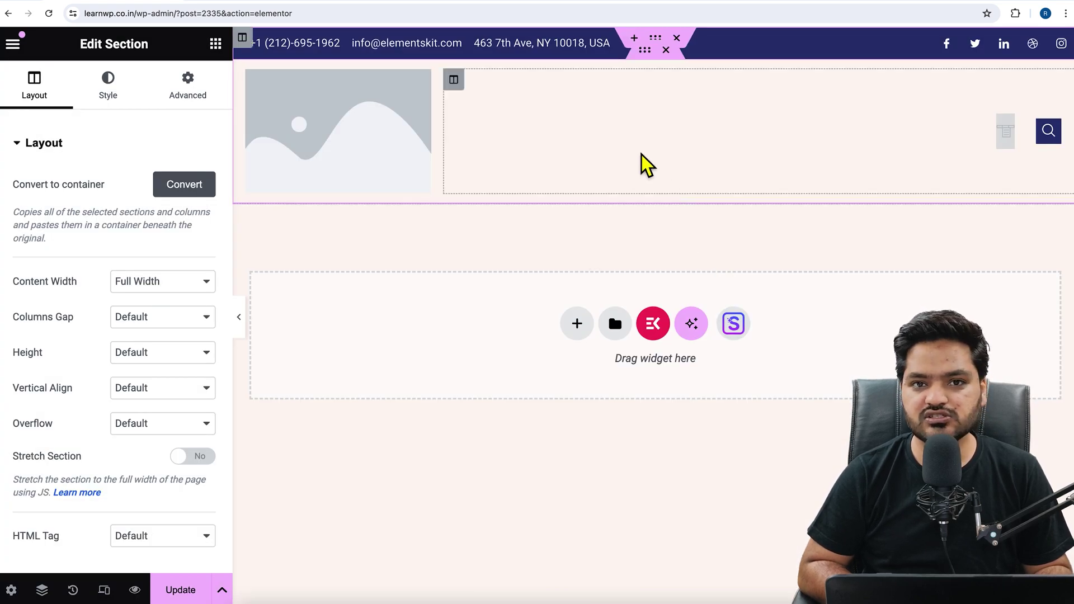
Replace the header's placeholder logo with the K.A.R.A logo from the Media Library.
left_click(379, 134)
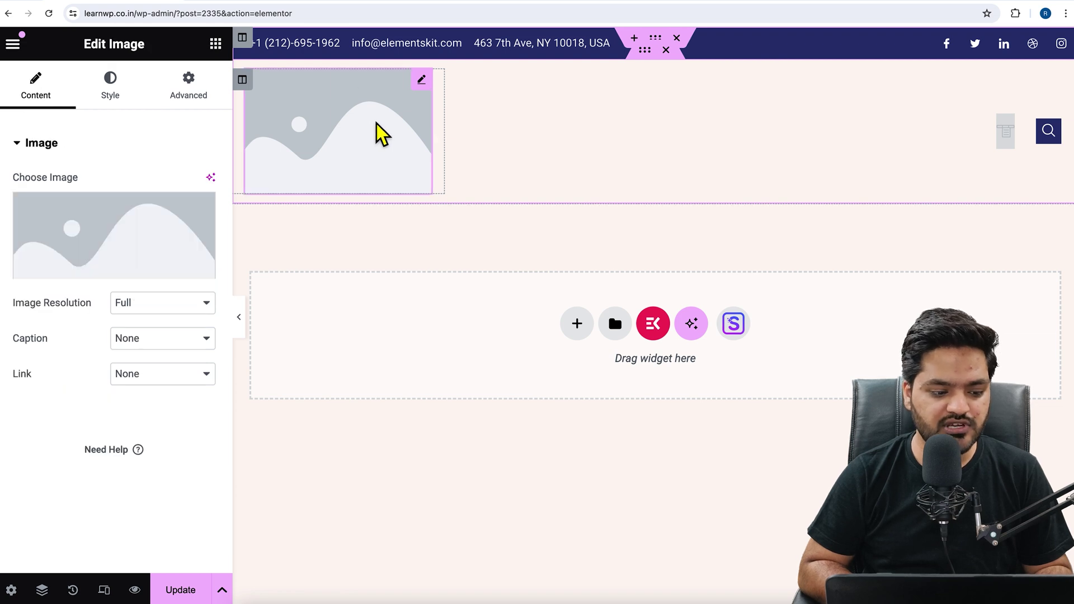
left_click(175, 229)
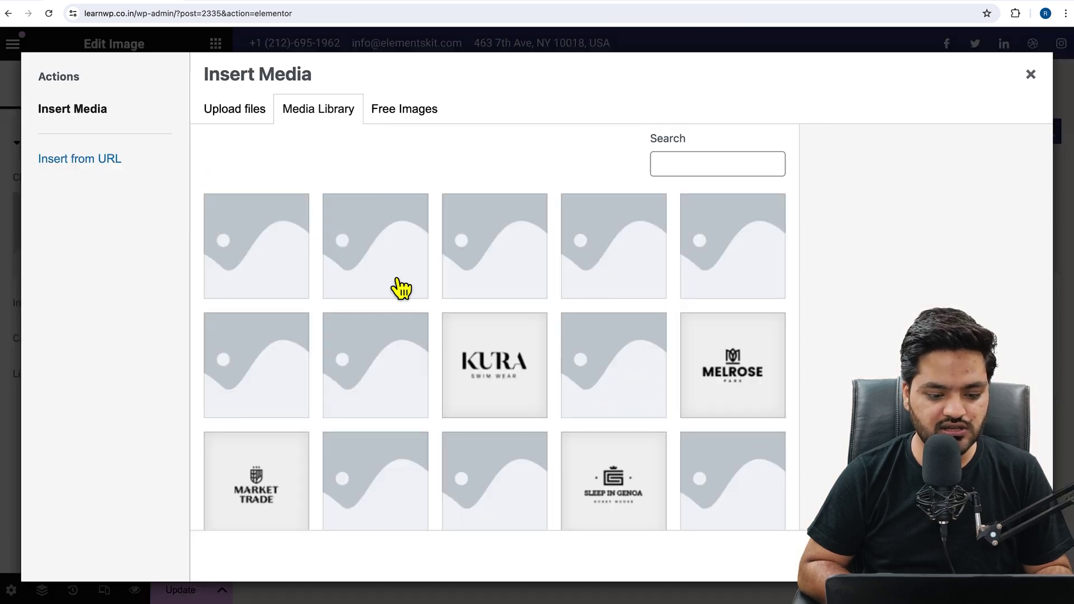
scroll(466, 372, "down", 10)
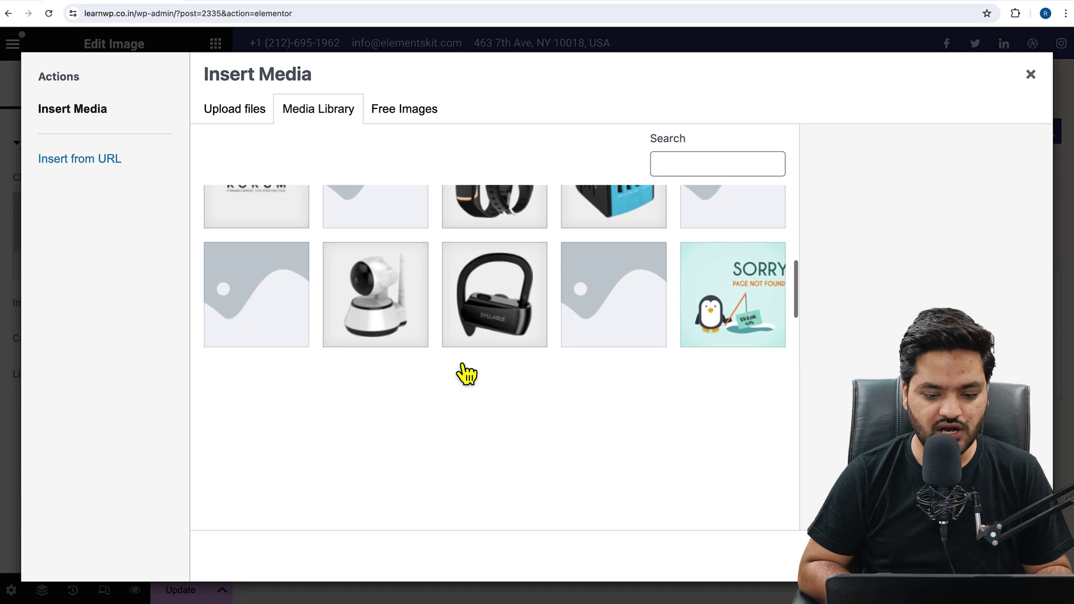
scroll(466, 373, "down", 10)
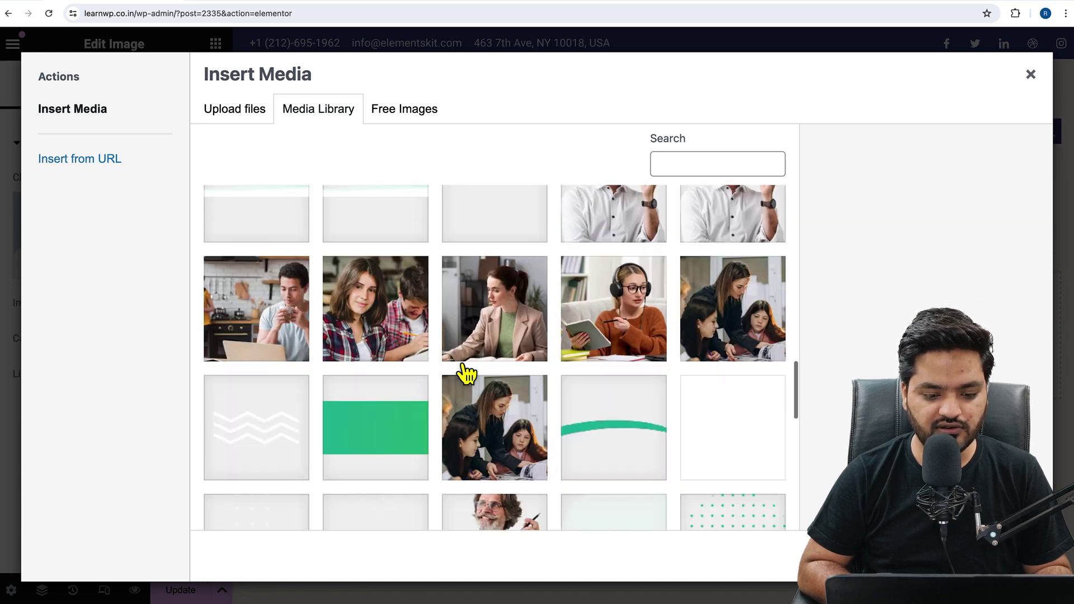
scroll(465, 372, "down", 5)
left_click(512, 510)
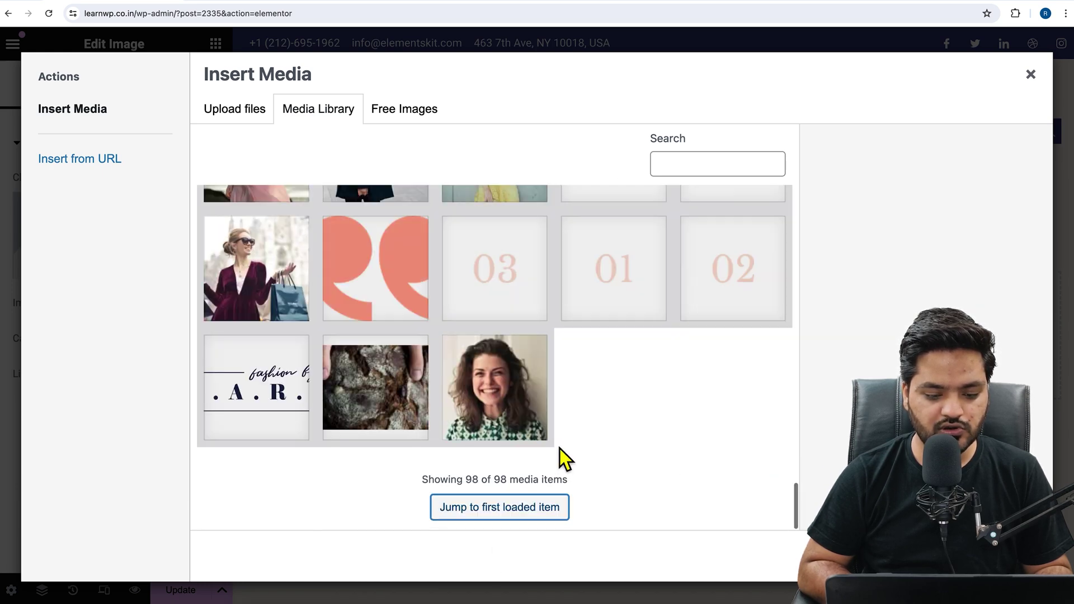
left_click(287, 403)
left_click(1001, 562)
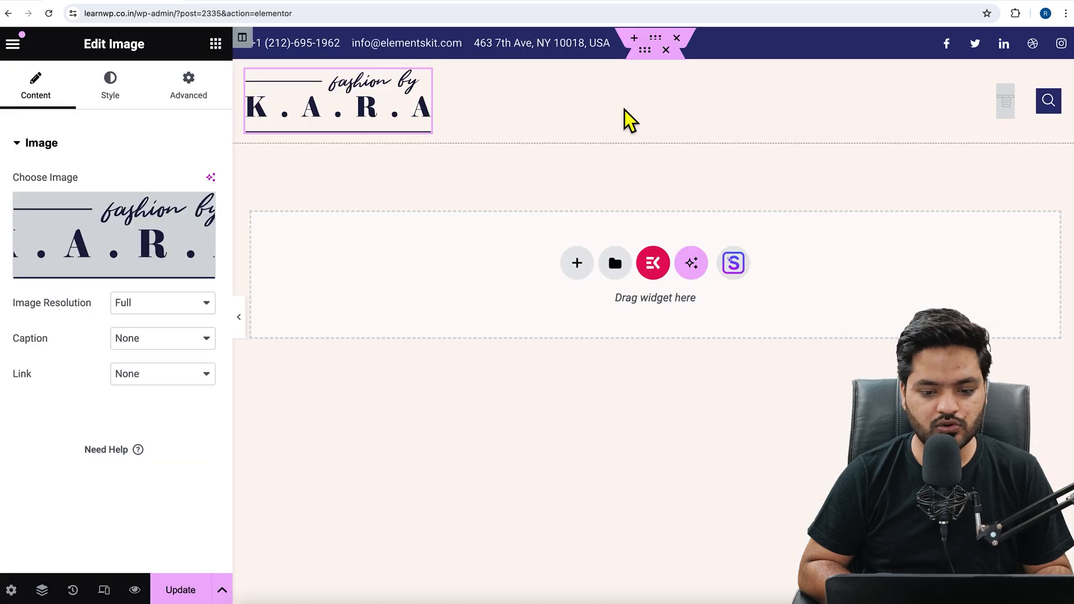
Set the header's nav menu widget to Primary Menu and save the page with Update.
left_click(1013, 107)
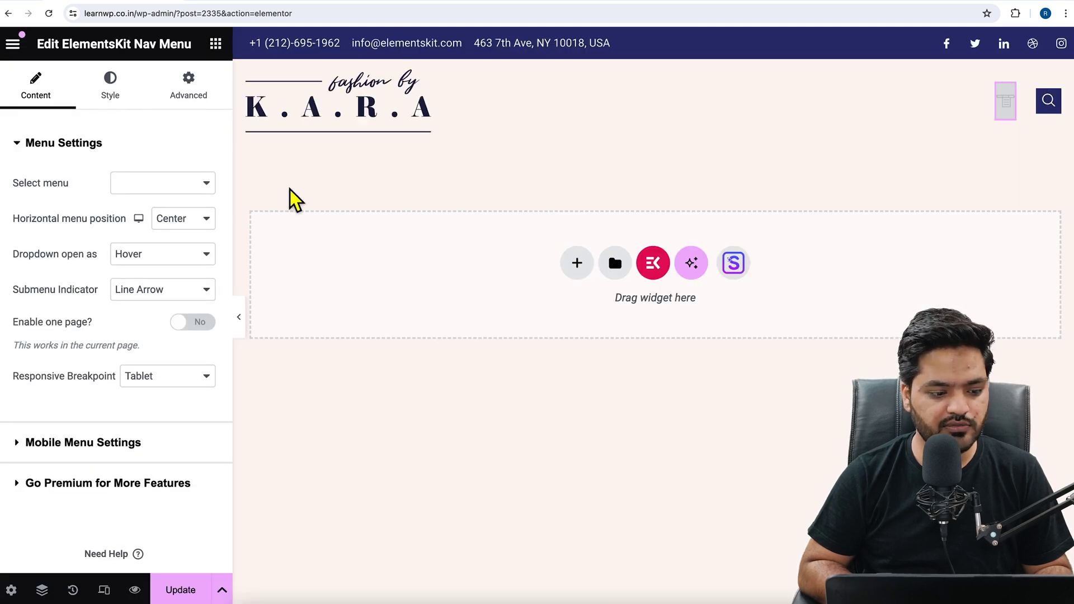
left_click(161, 185)
left_click(164, 190)
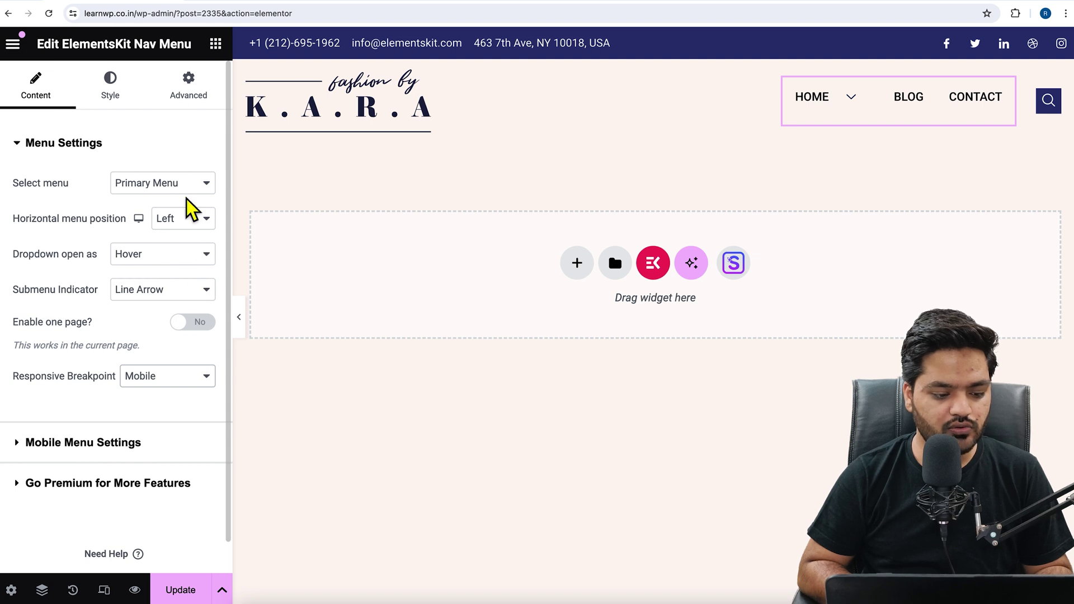
left_click(184, 587)
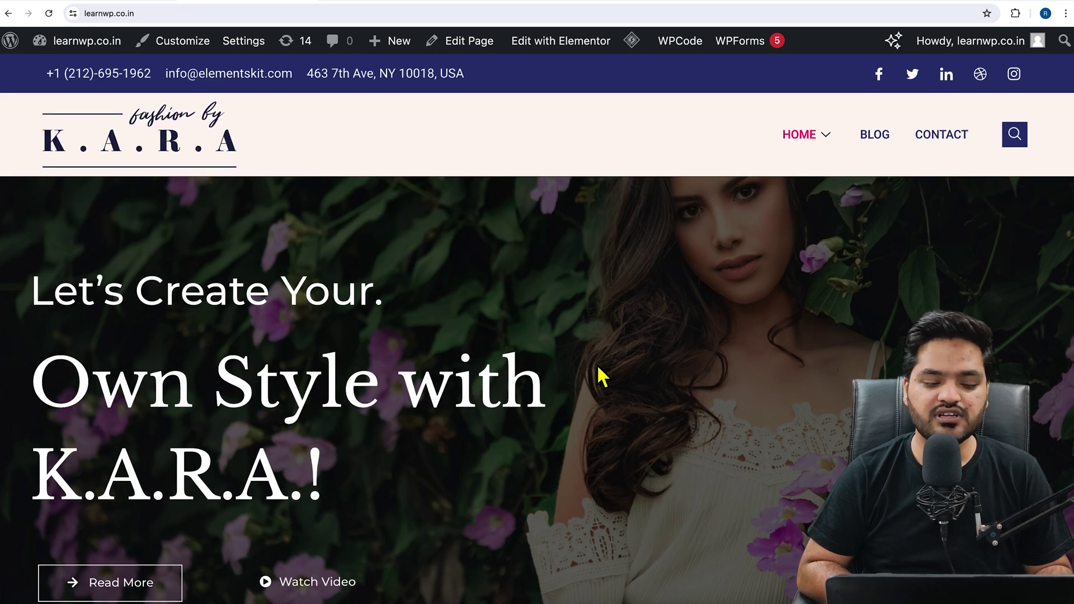
Check the HOME dropdown in the new header on the live KARA homepage.
mouse_move(837, 147)
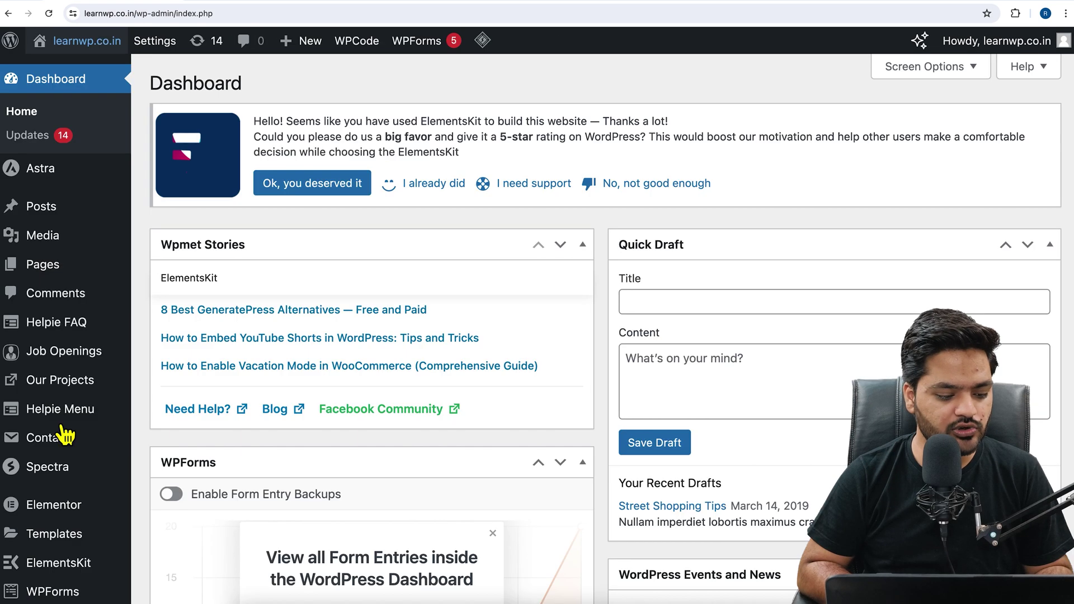
scroll(72, 436, "down", 5)
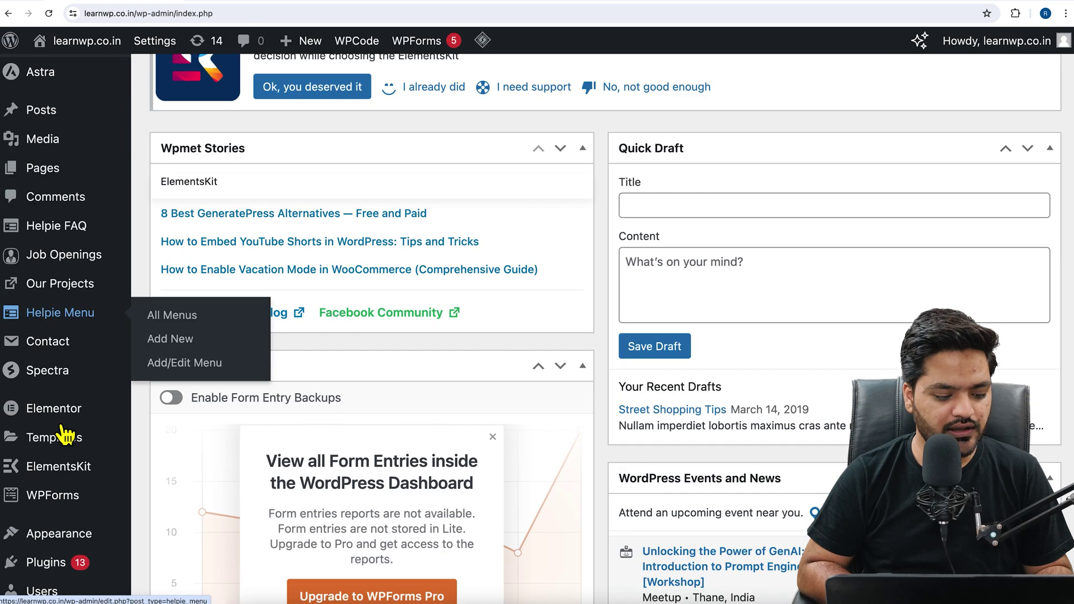
In Appearance > Menus, open the Mega Menu settings for the Primary Menu's Home item.
mouse_move(85, 415)
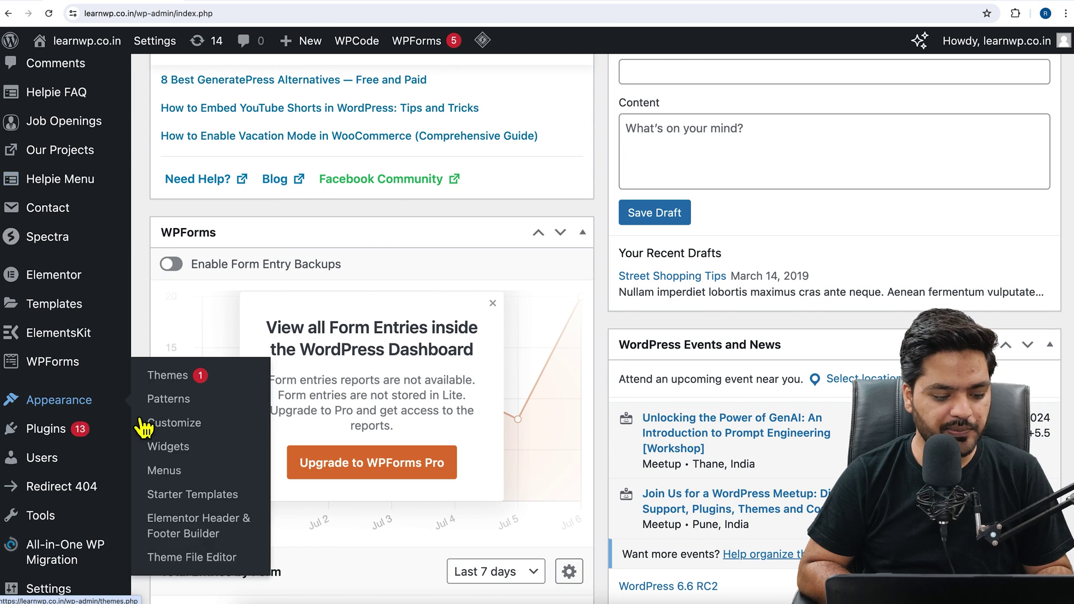
left_click(165, 472)
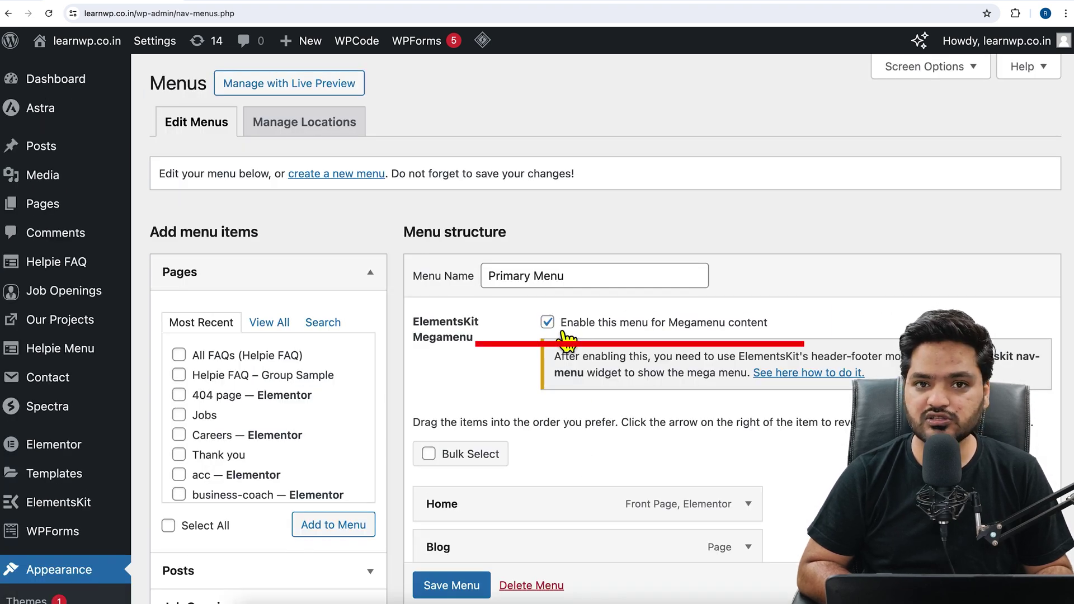
scroll(531, 349, "down", 2)
mouse_move(504, 418)
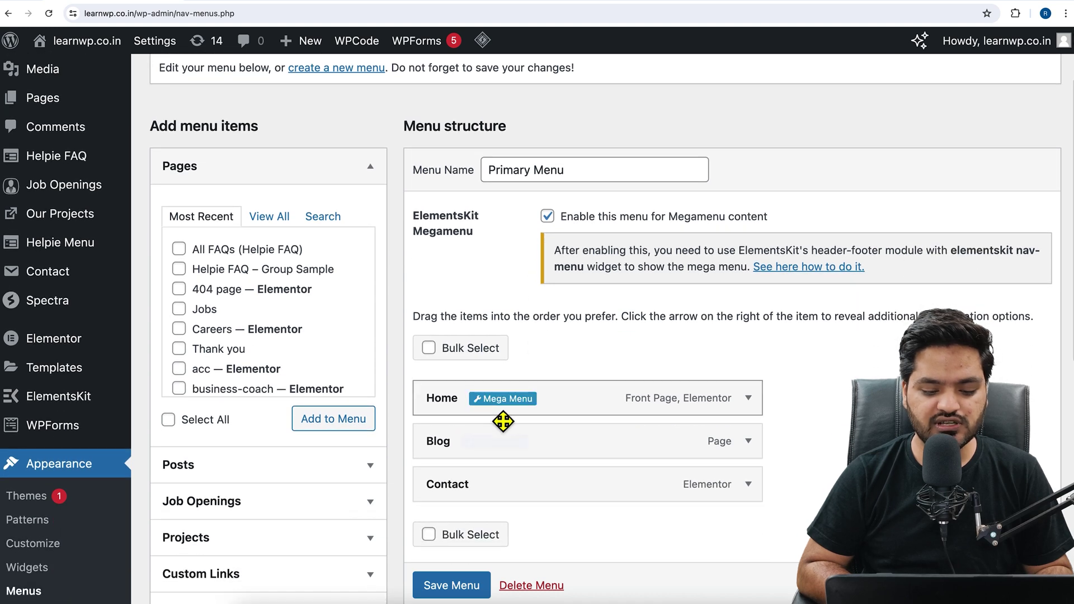
scroll(511, 414, "down", 1)
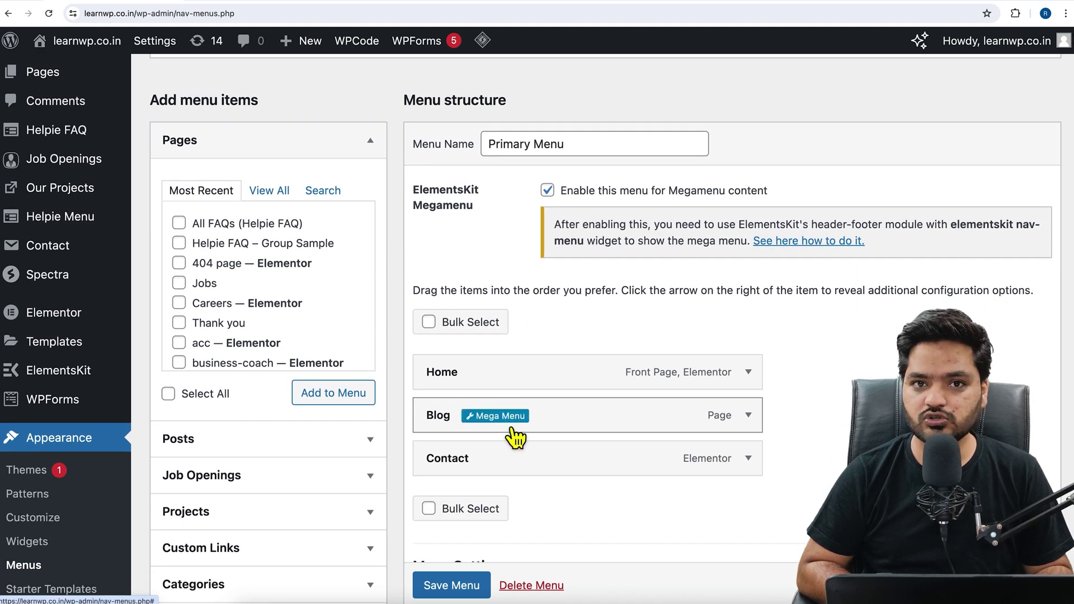
mouse_move(513, 398)
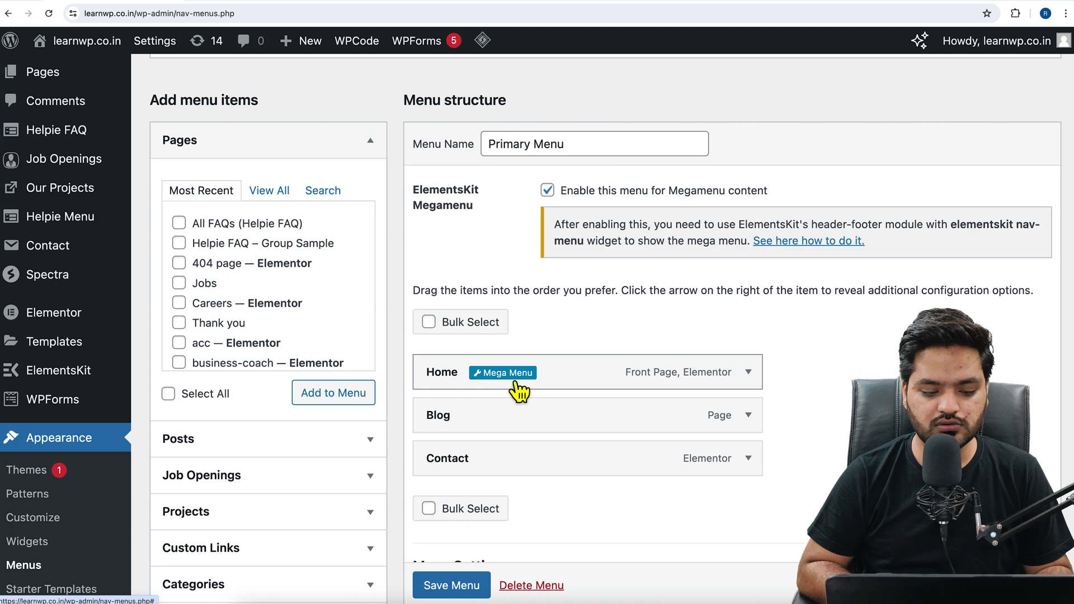
left_click(513, 378)
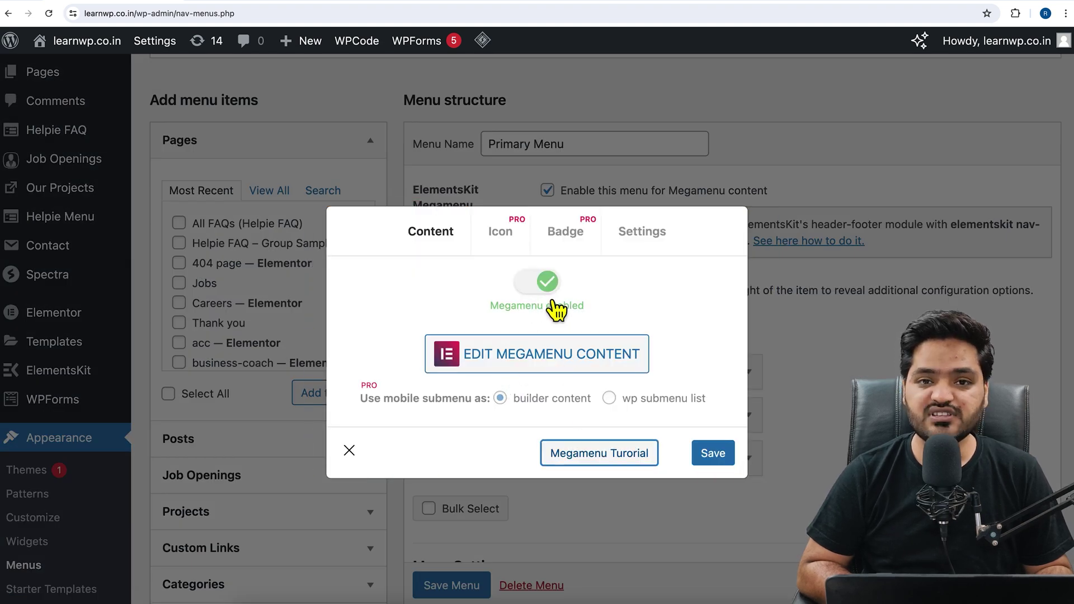
Edit Home's megamenu content, delete its existing container, and open the ElementsKit template library.
left_click(573, 372)
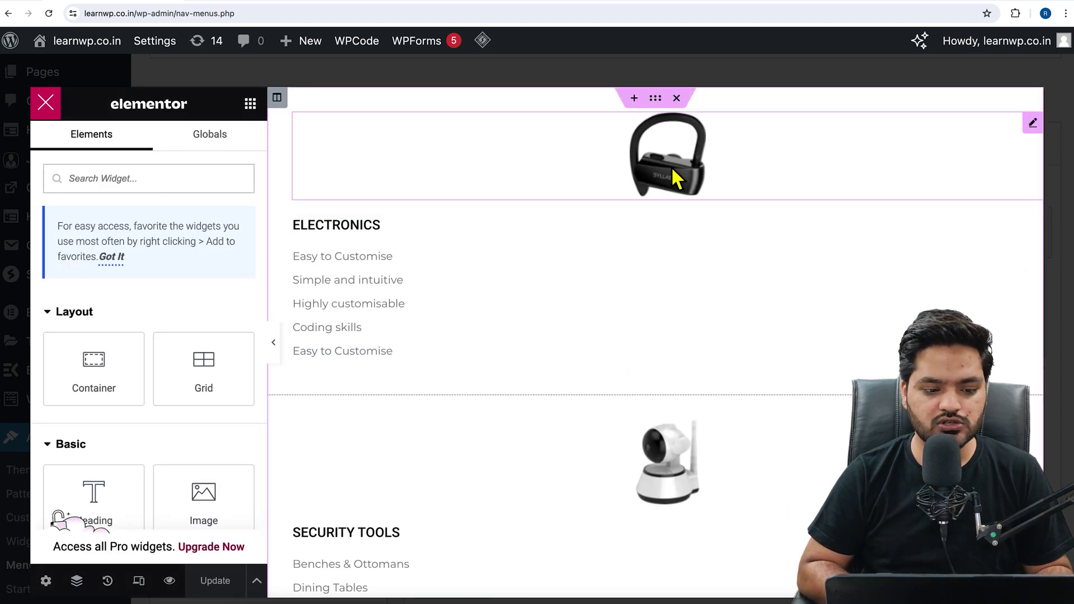
left_click(676, 99)
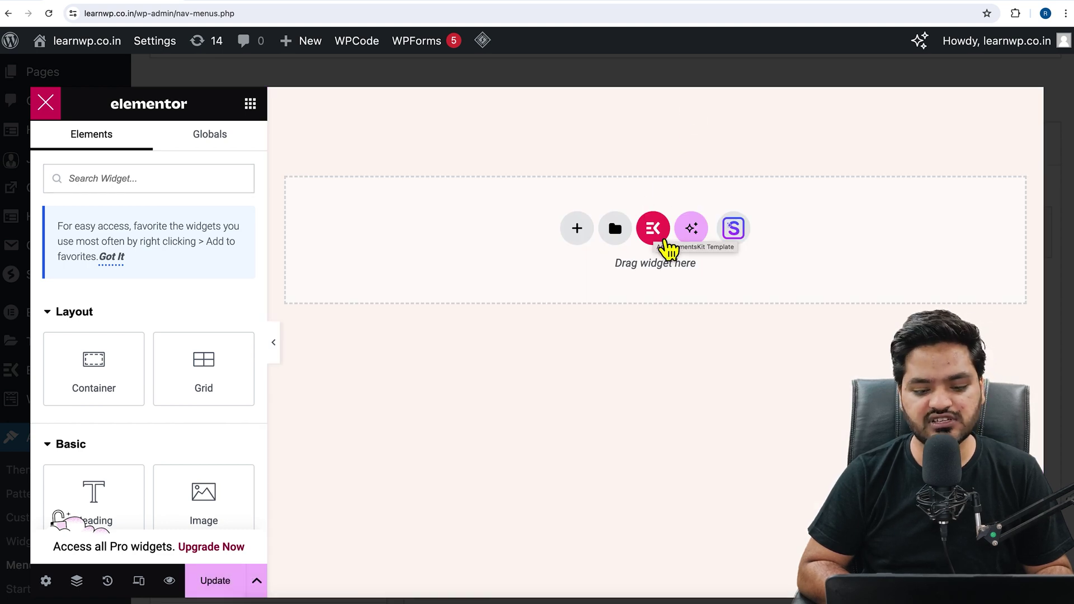
left_click(659, 237)
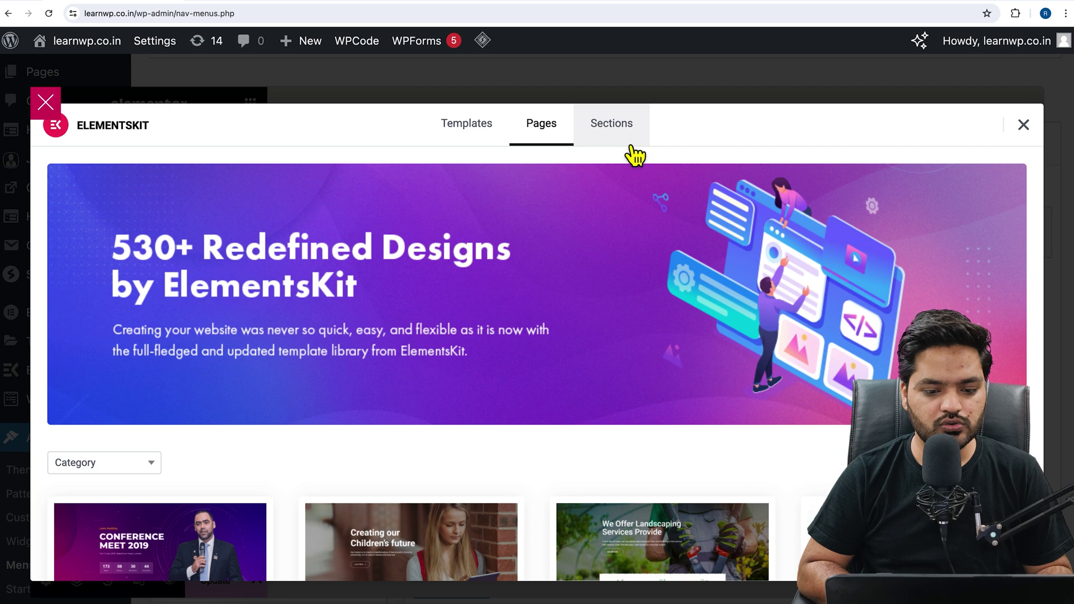
Filter library sections to the Megamenu category and insert the 'Mega Menu – Womens Fashion' section.
left_click(624, 140)
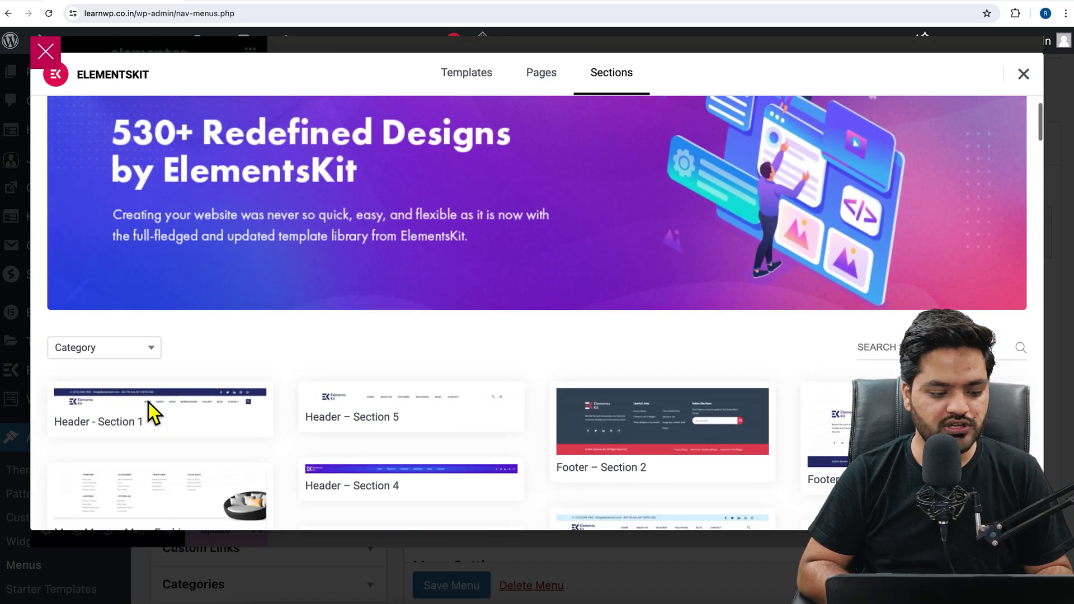
scroll(147, 335, "down", 4)
left_click(150, 208)
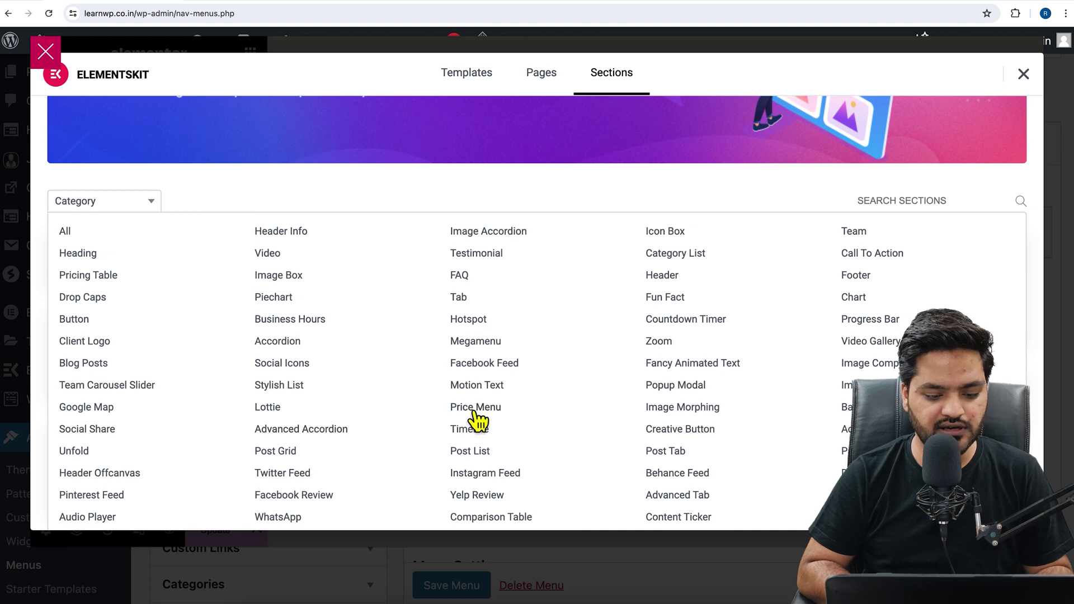
left_click(486, 343)
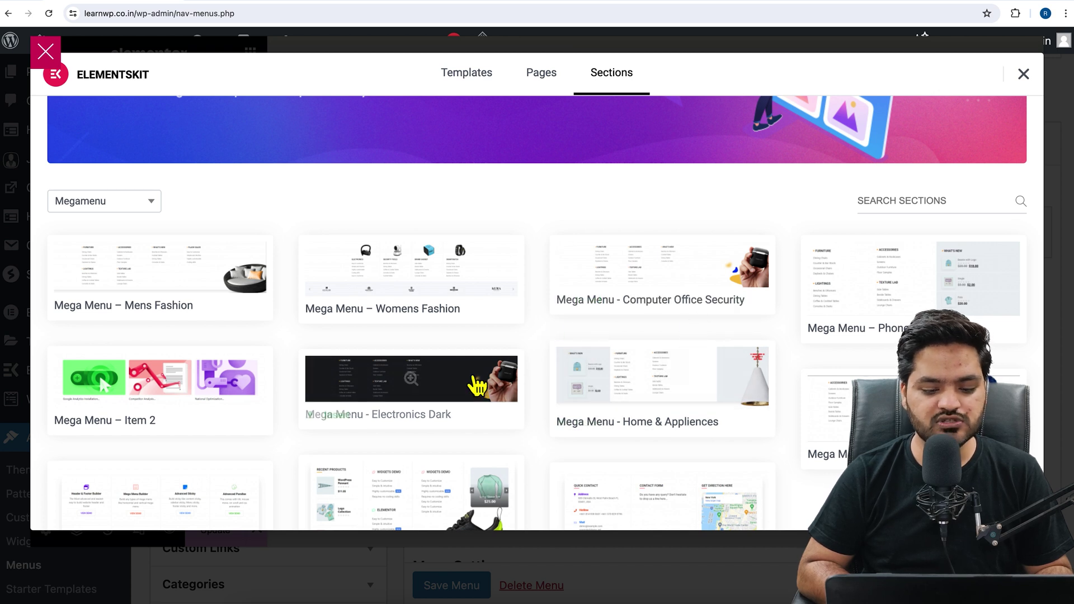
left_click(470, 286)
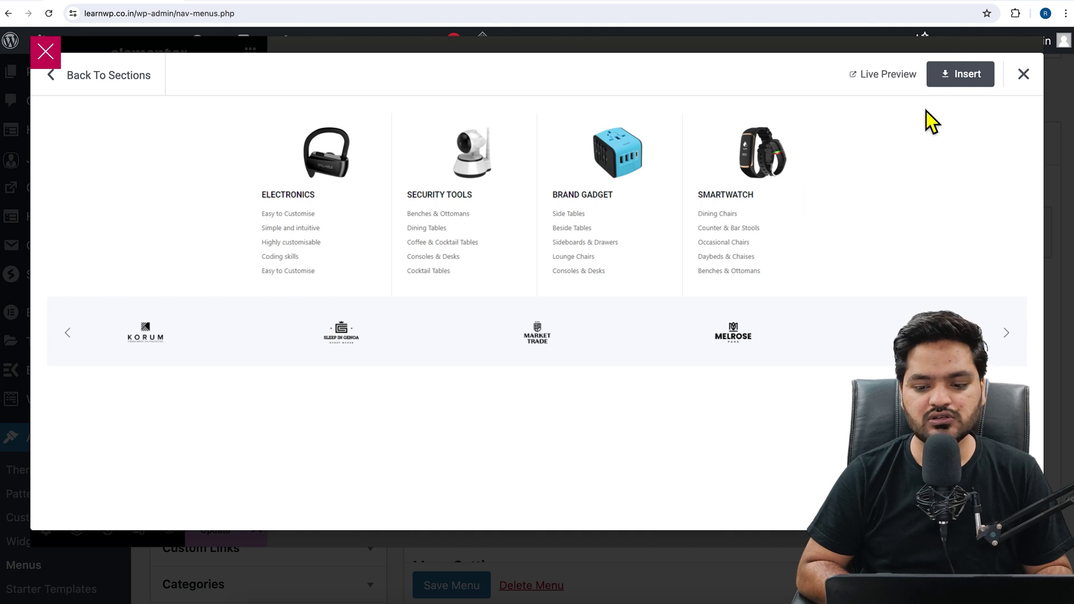
left_click(972, 83)
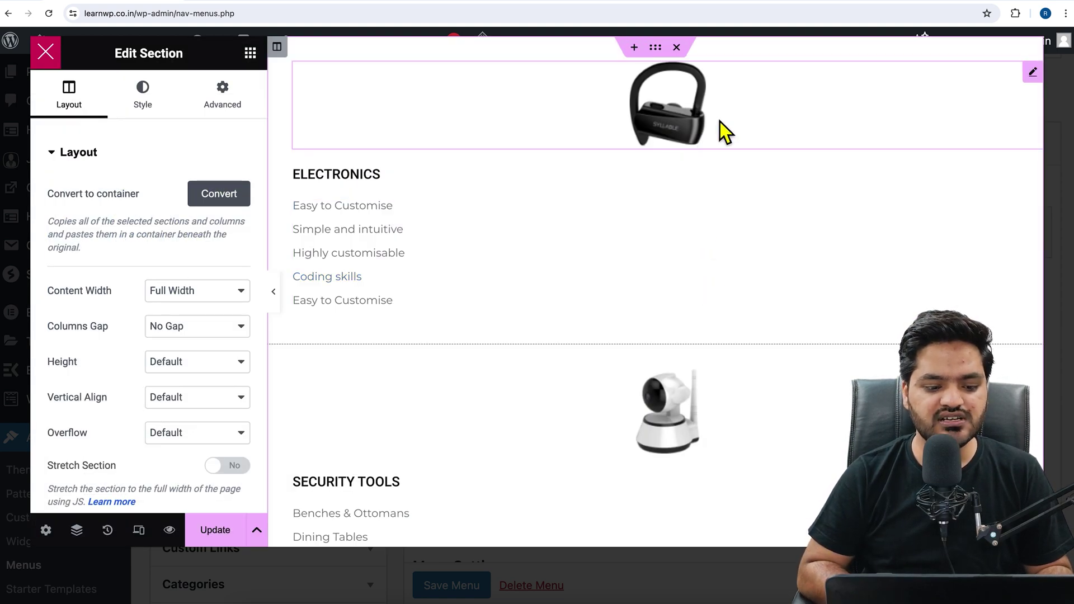
Select the earbuds image, the ELECTRONICS heading and its link list in Elementor.
left_click(735, 143)
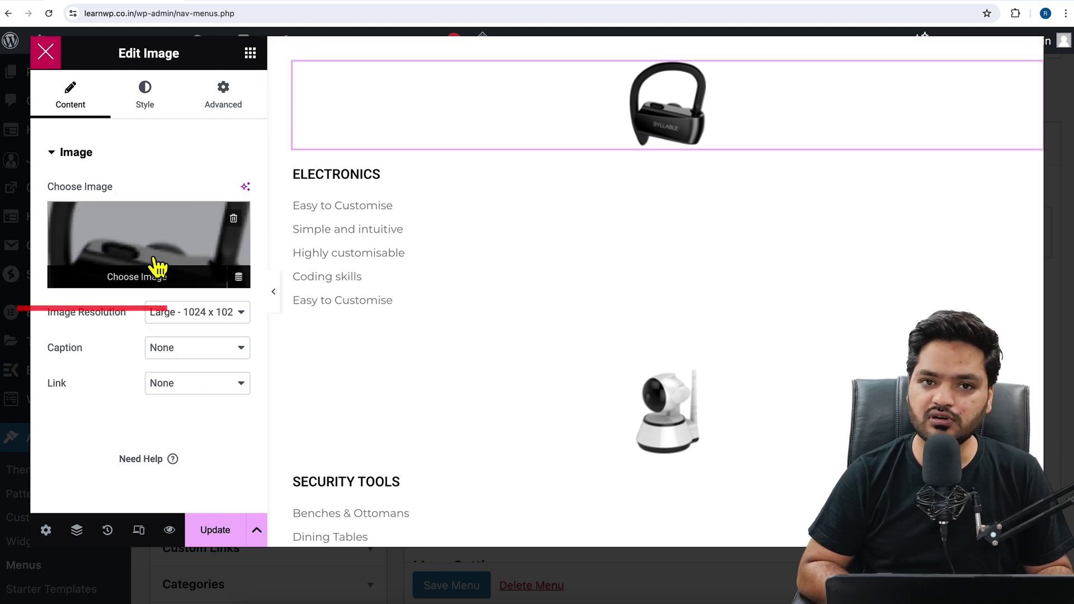
left_click(397, 183)
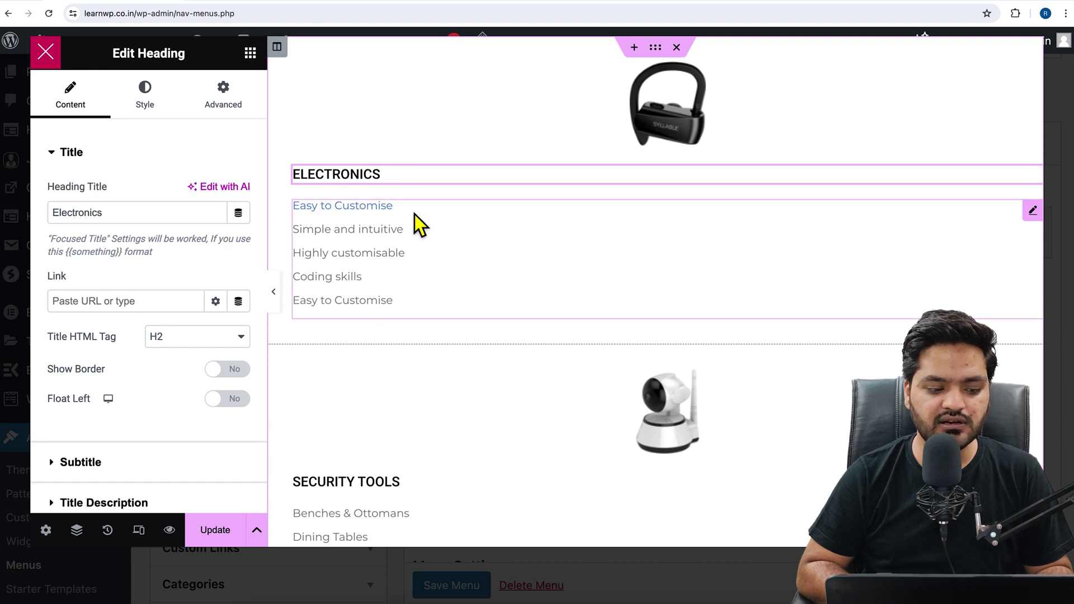
left_click(373, 213)
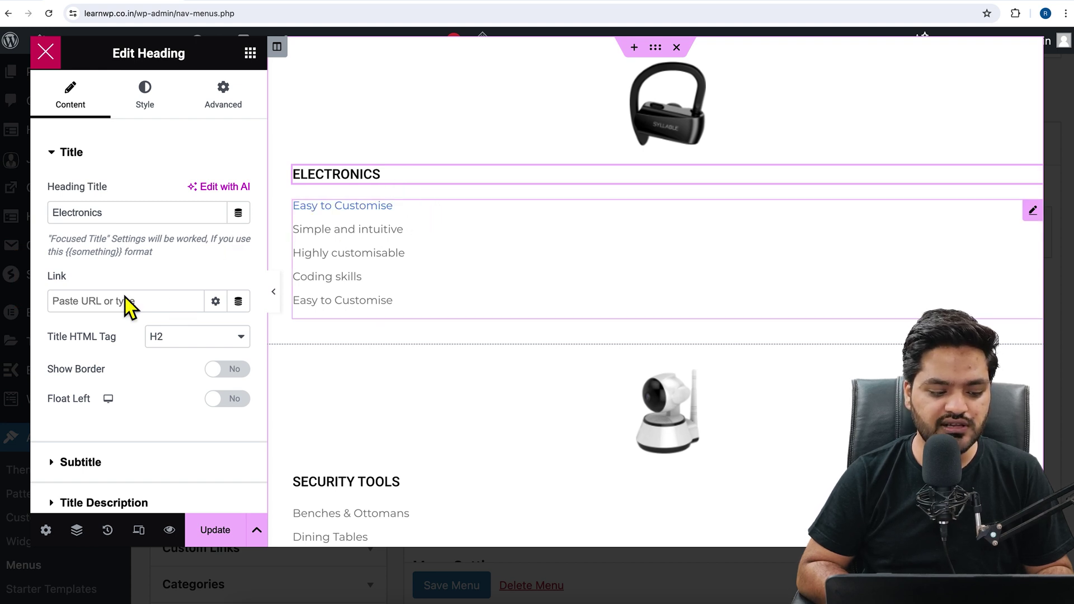
scroll(140, 291, "down", 1)
scroll(144, 241, "up", 3)
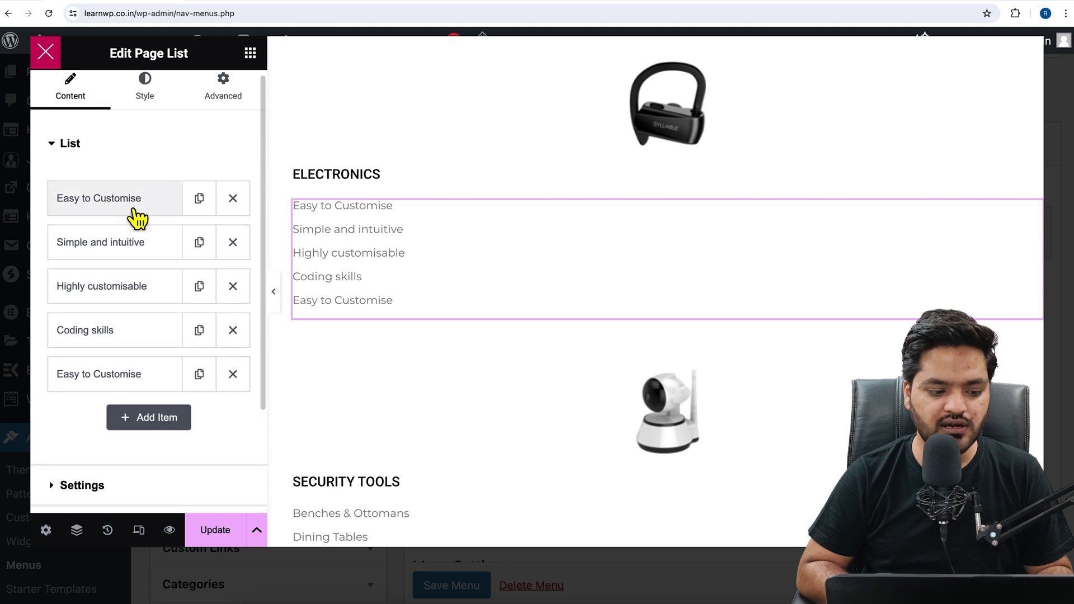
Rename the first Electronics list item to 'Mobile' and edit its link address.
left_click(135, 211)
left_click_drag(175, 260, 62, 260)
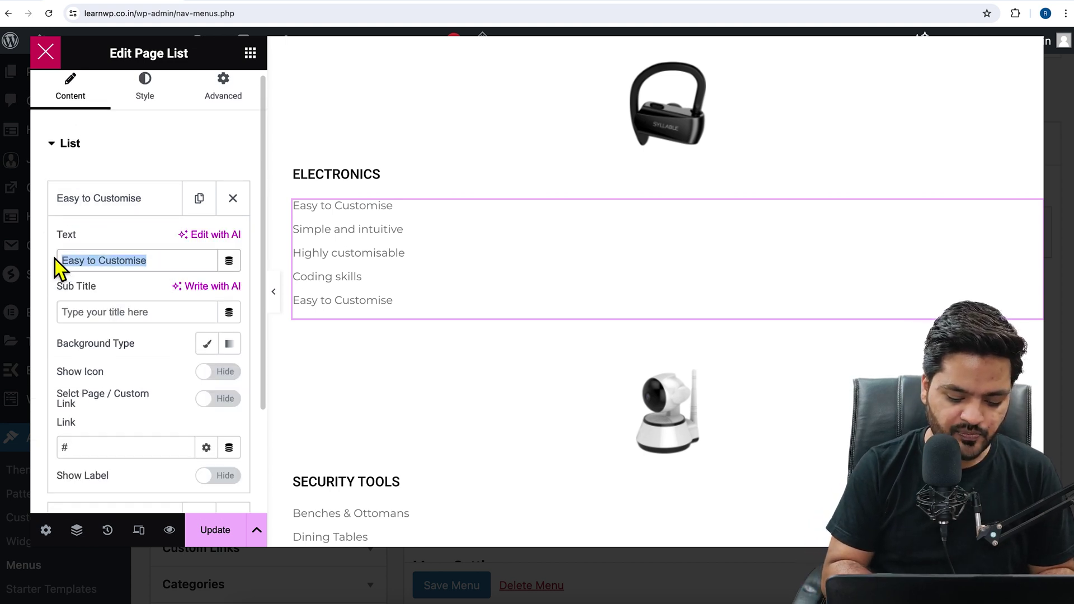
type("Mobile")
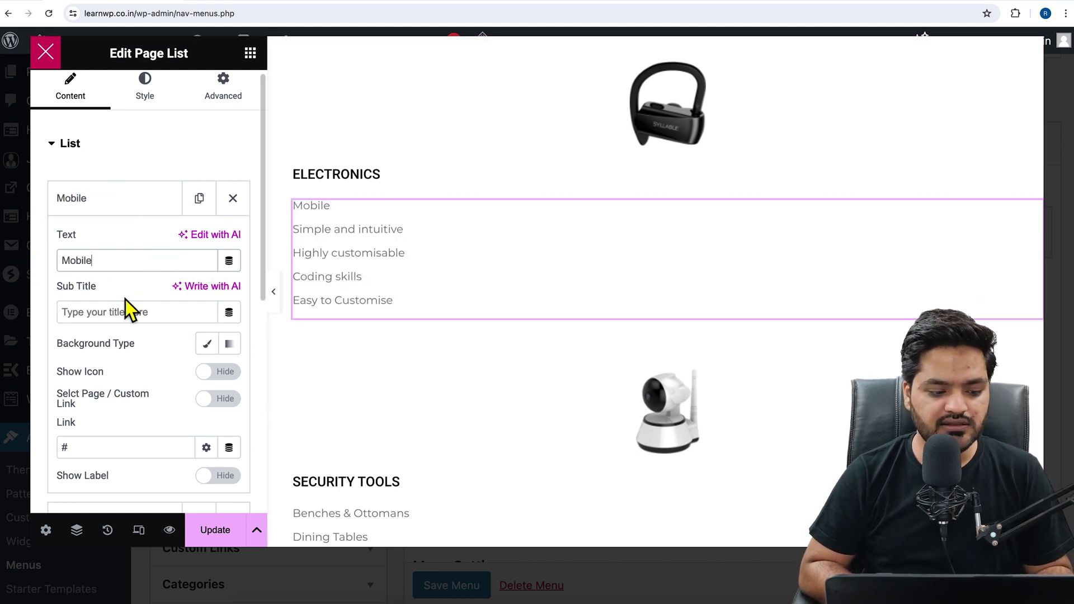
scroll(133, 330, "down", 1)
scroll(133, 341, "down", 1)
left_click(104, 374)
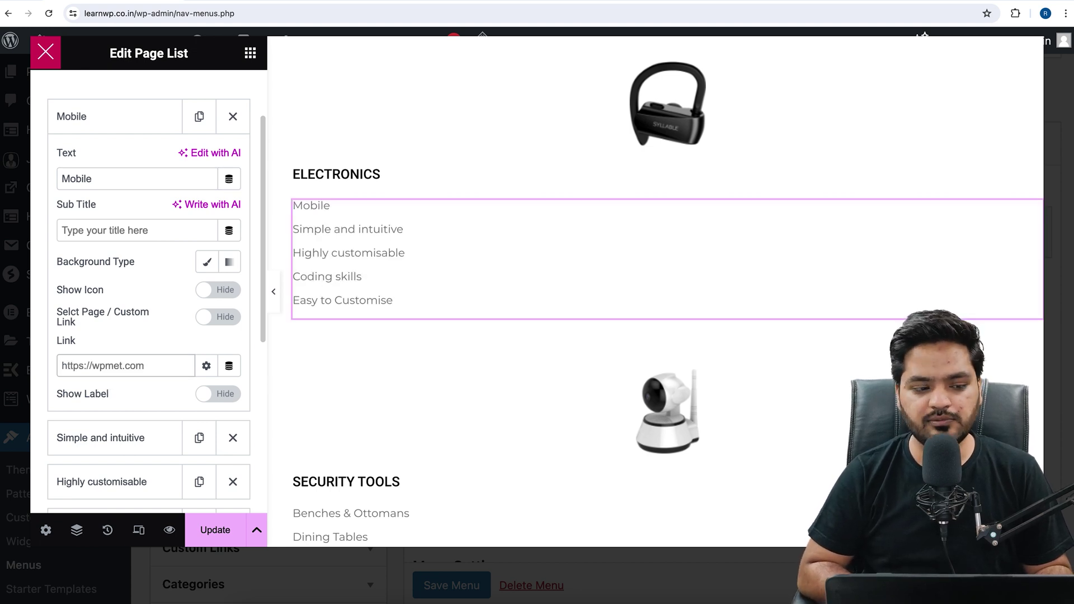
scroll(185, 208, "up", 3)
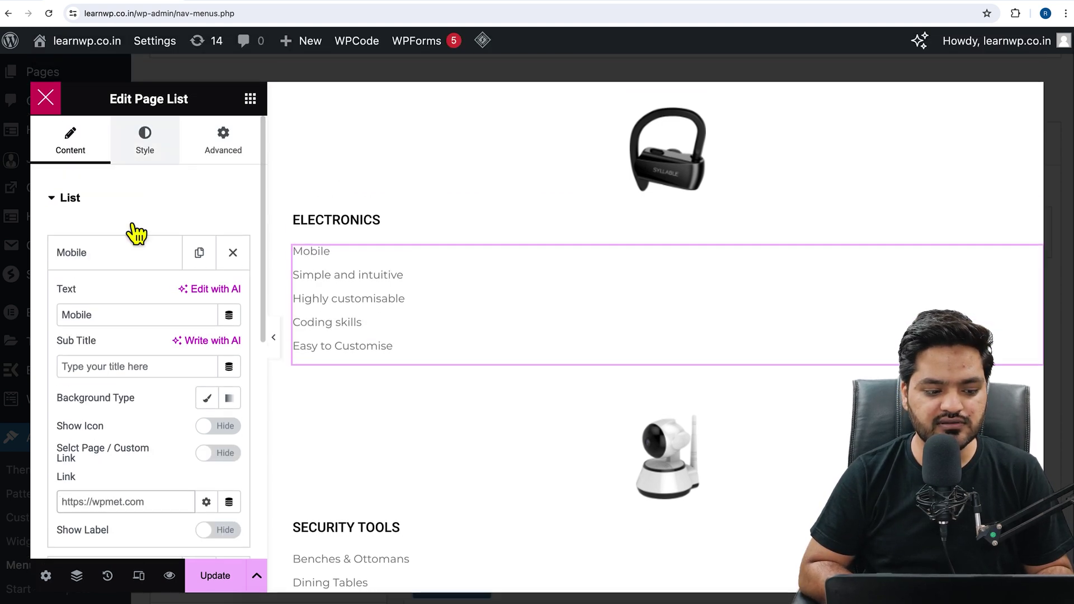
scroll(477, 428, "down", 3)
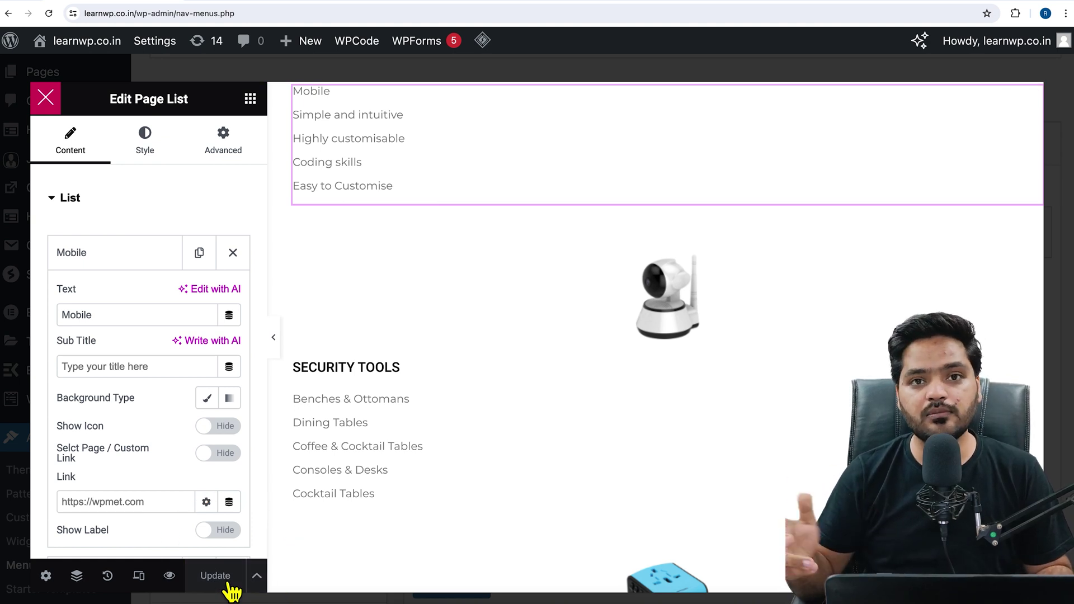
Save Home's megamenu as Full Width with Relative position, then save the Primary Menu.
left_click(56, 106)
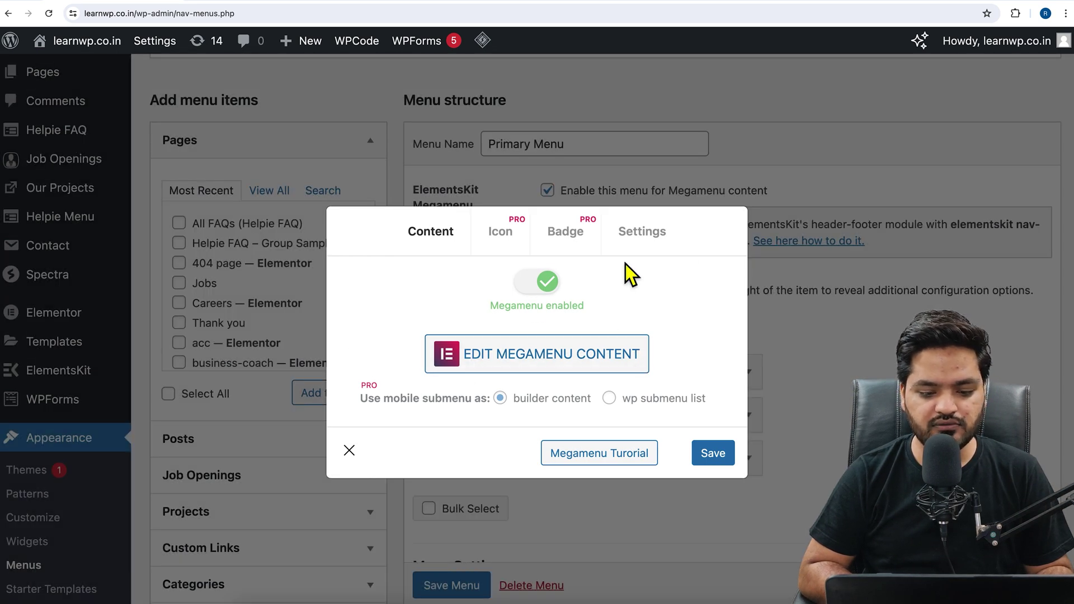
left_click(643, 242)
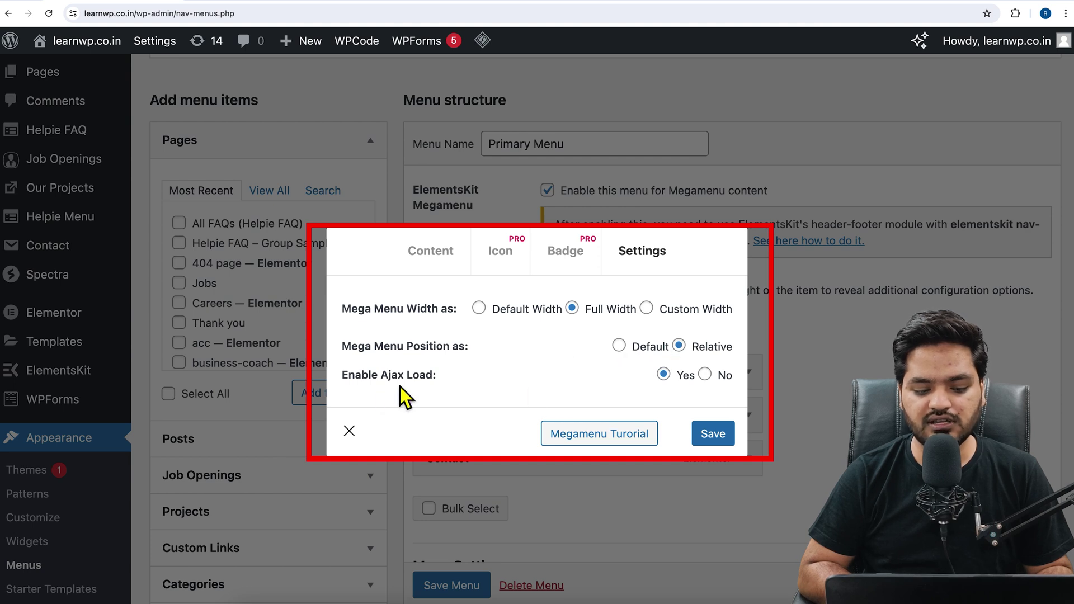
left_click(730, 442)
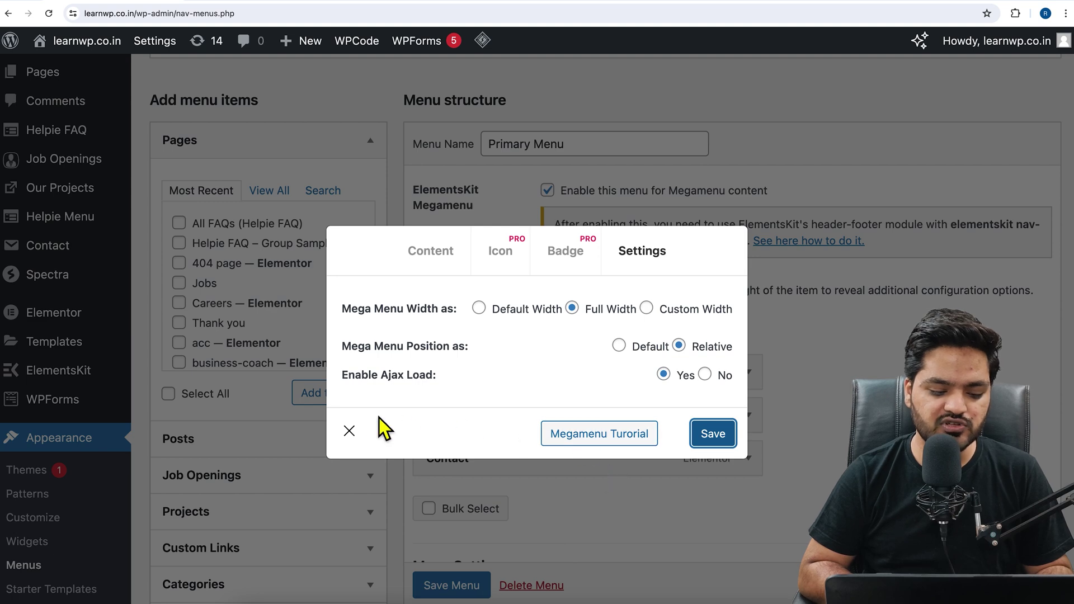
left_click(349, 431)
scroll(450, 585, "down", 1)
left_click(451, 585)
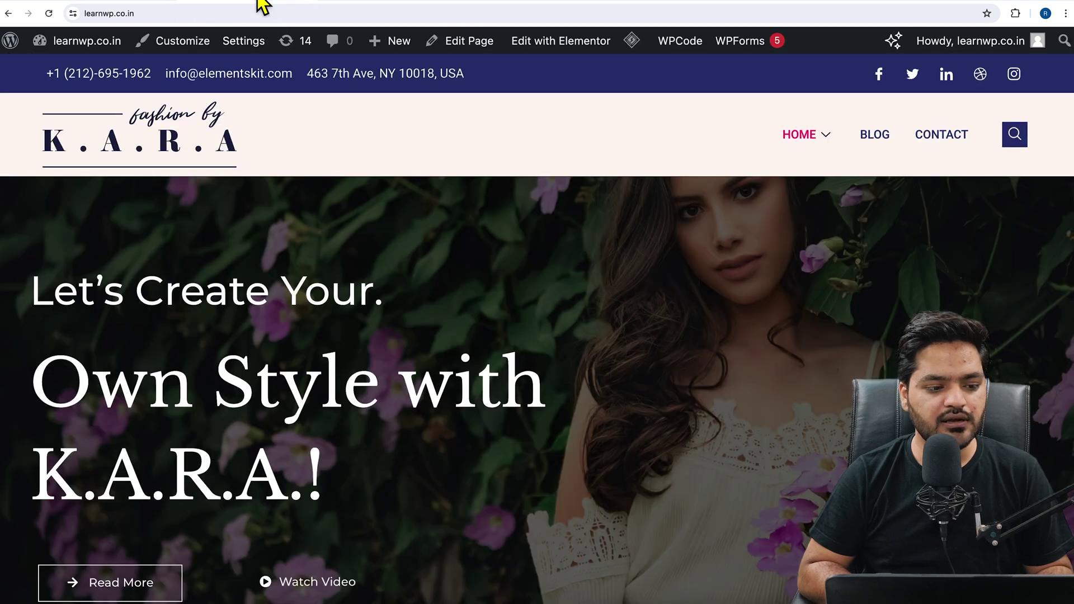
Reload the homepage, preview the HOME megamenu, and return to the Menus admin page.
left_click(49, 14)
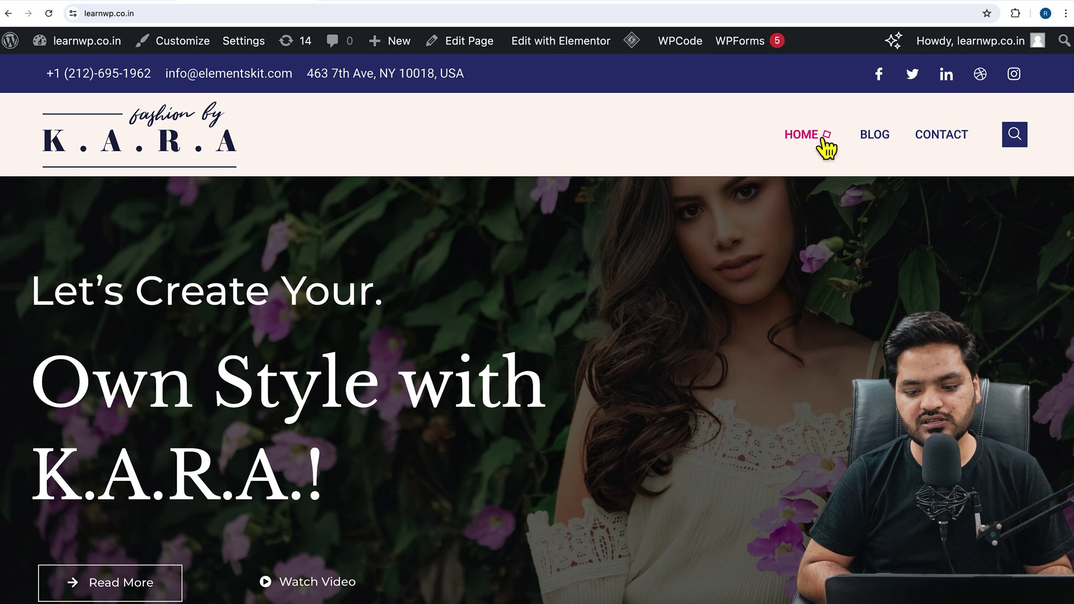
mouse_move(826, 148)
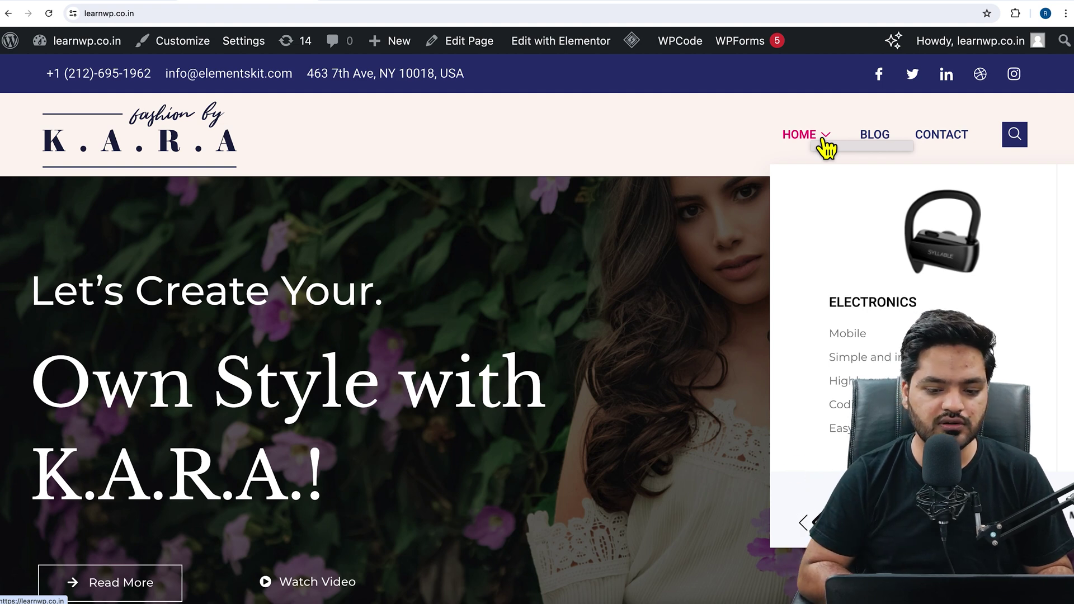
left_click(124, 7)
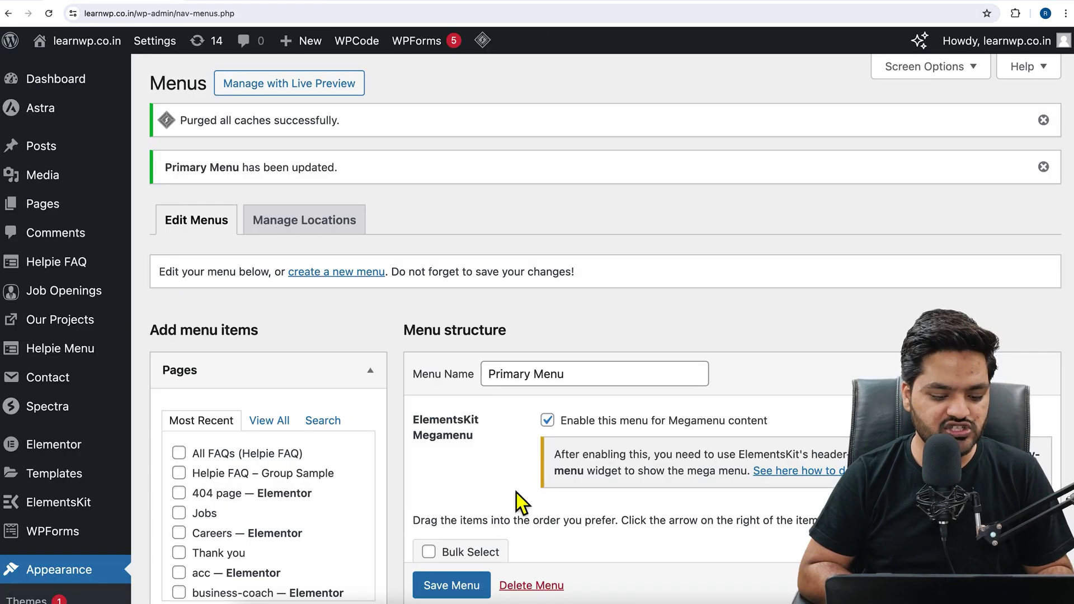
Change Home's megamenu position from Relative to Default and save the Primary Menu.
scroll(515, 492, "down", 5)
mouse_move(506, 374)
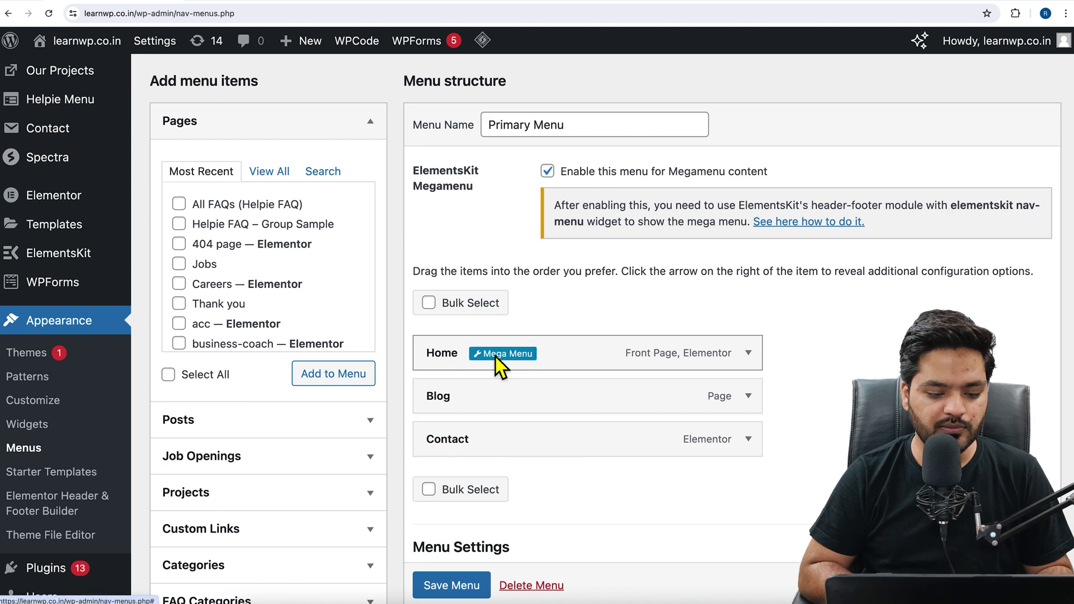
left_click(496, 354)
left_click(656, 249)
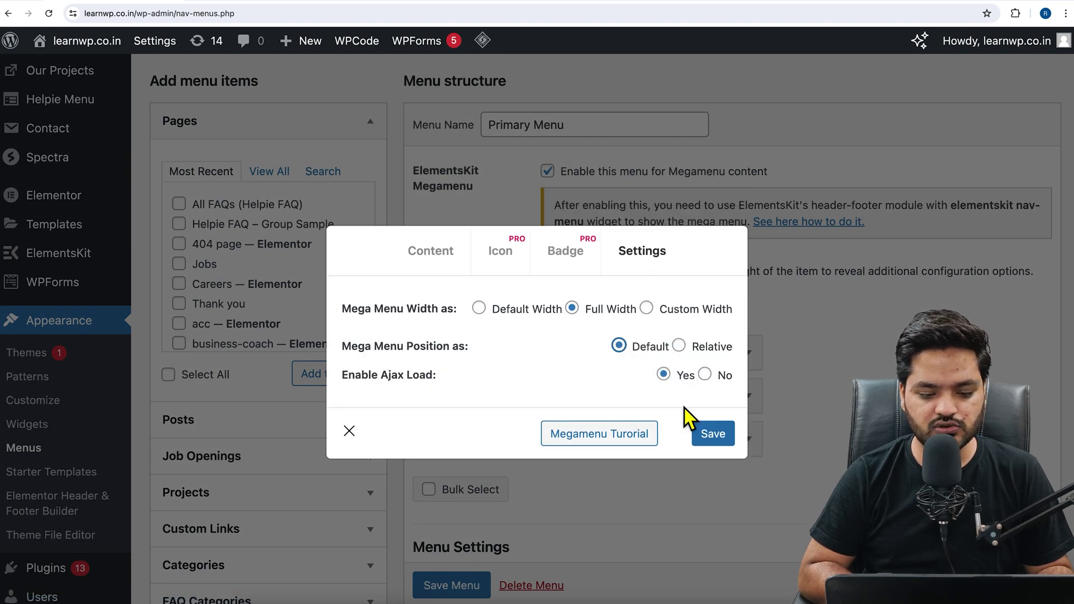
left_click(716, 445)
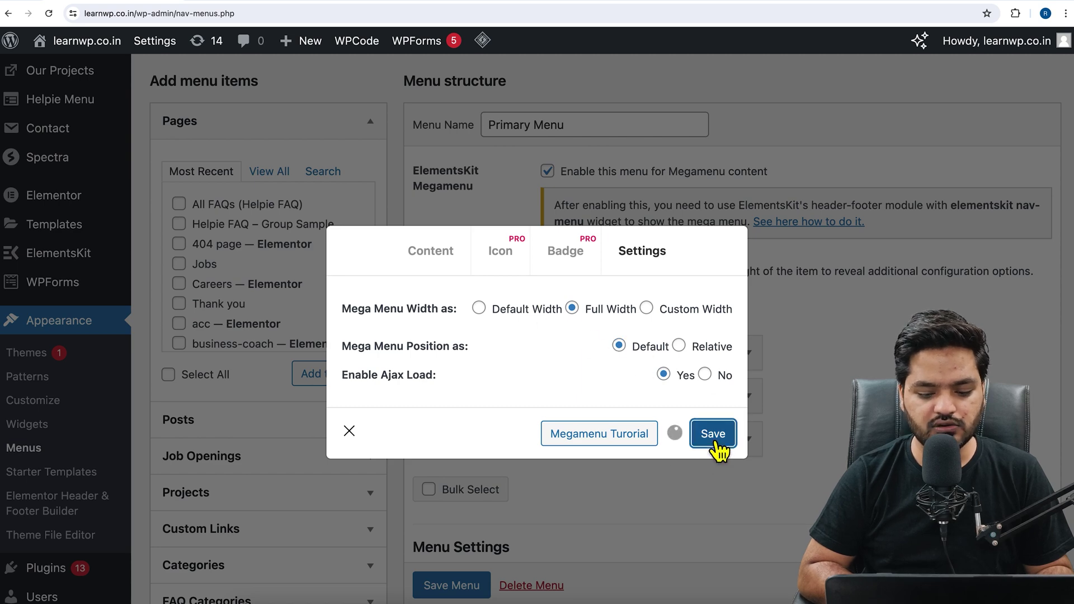
left_click(368, 434)
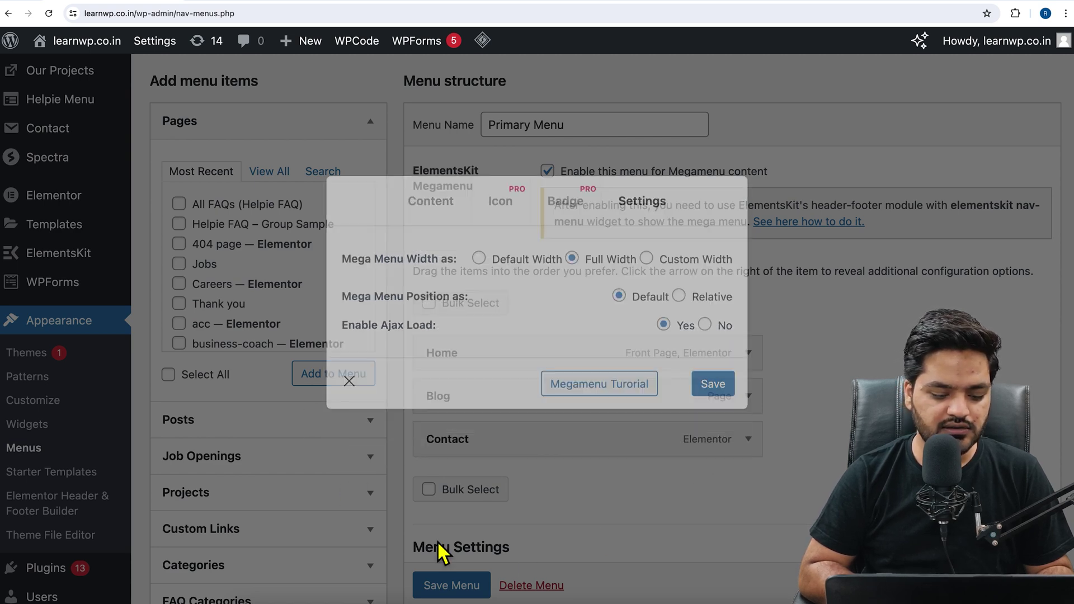
scroll(447, 559, "down", 1)
left_click(452, 584)
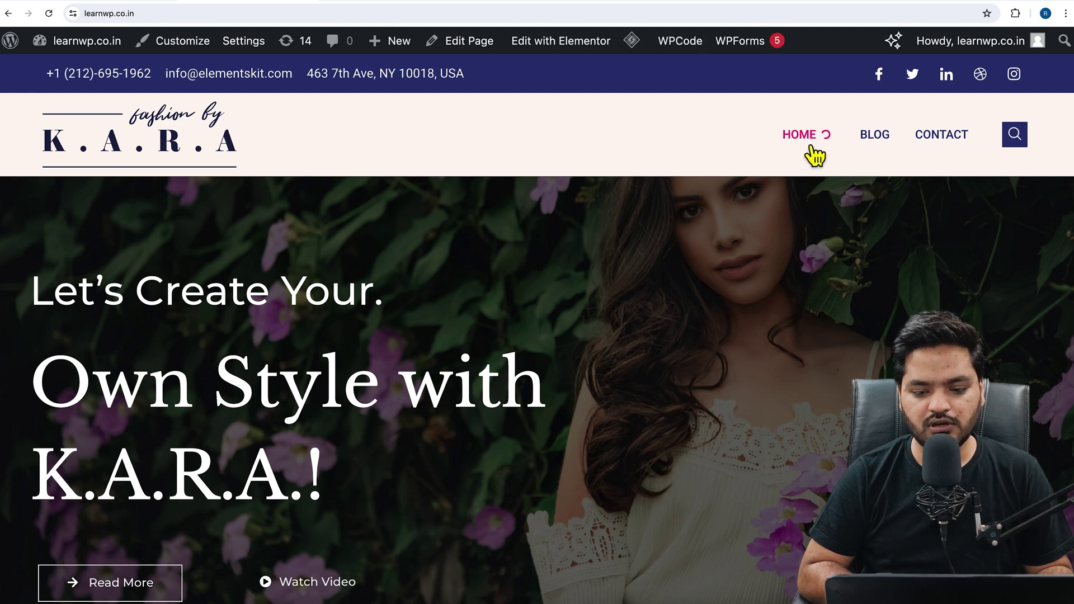
Preview the full-width four-column Home megamenu live, then return to the Menus page.
mouse_move(815, 156)
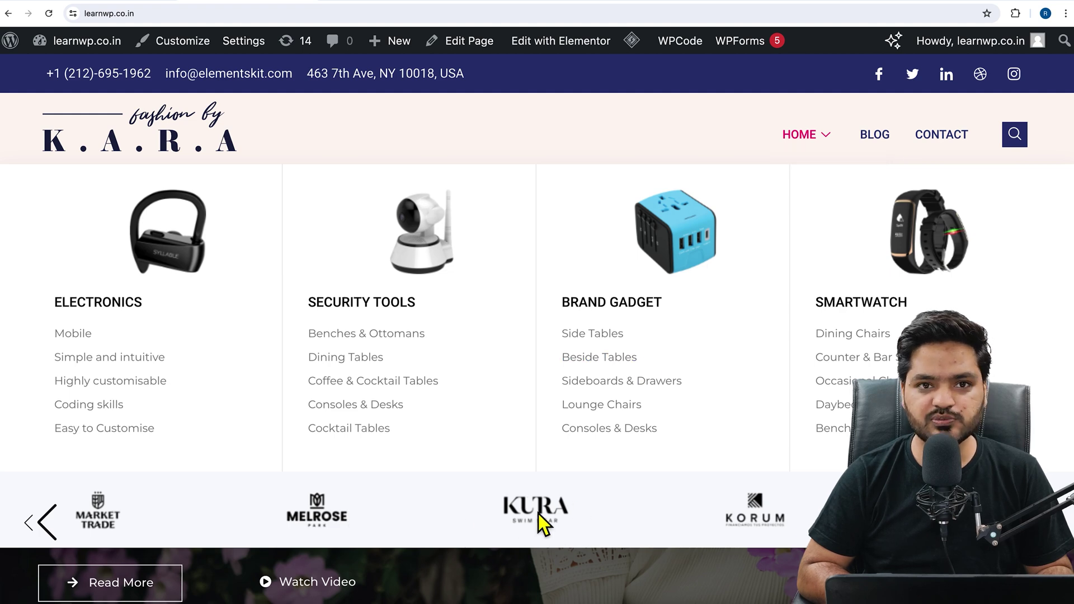
key("ctrl+Tab")
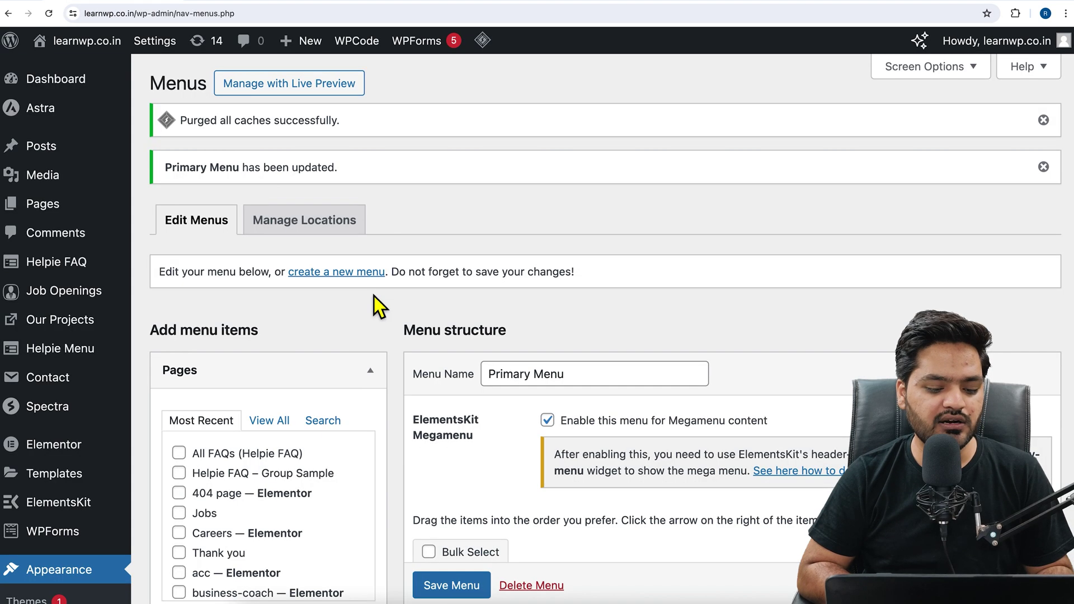
Delete the logo carousel section from the Home megamenu content and update it.
scroll(528, 416, "down", 5)
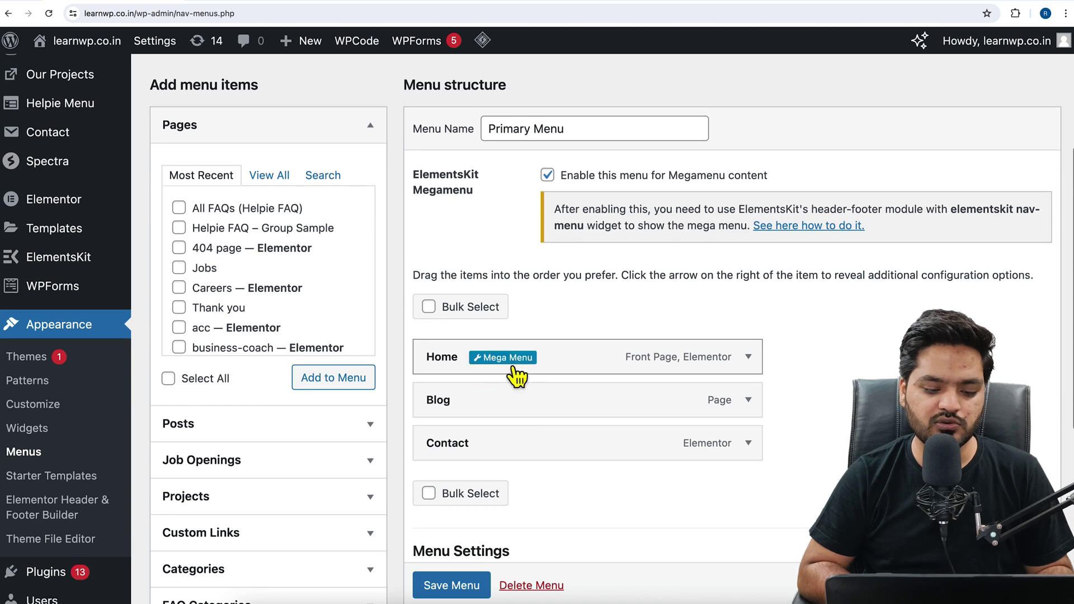
left_click(506, 361)
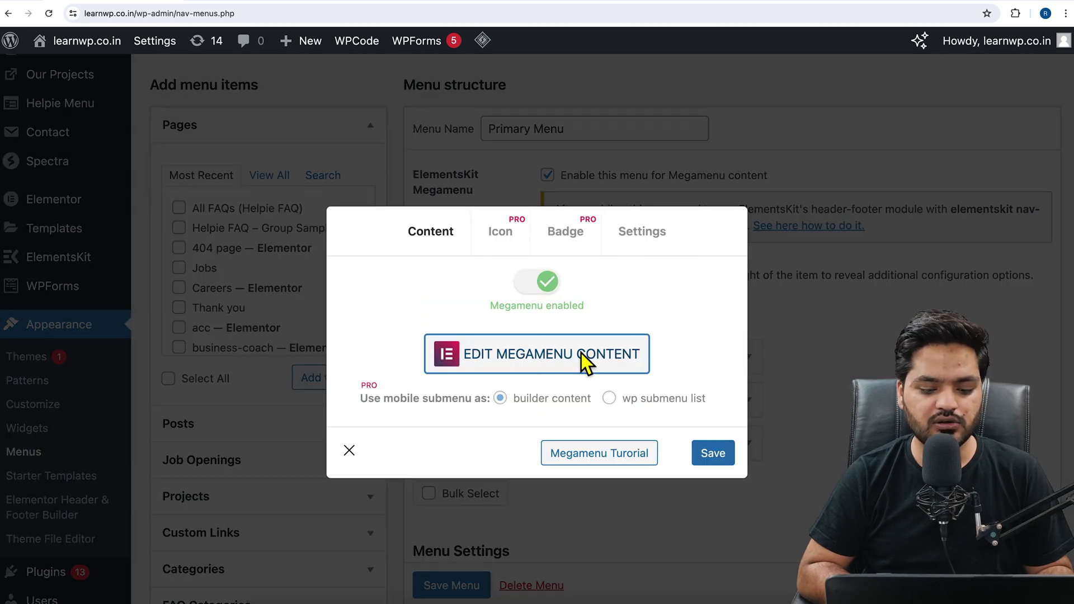
left_click(582, 353)
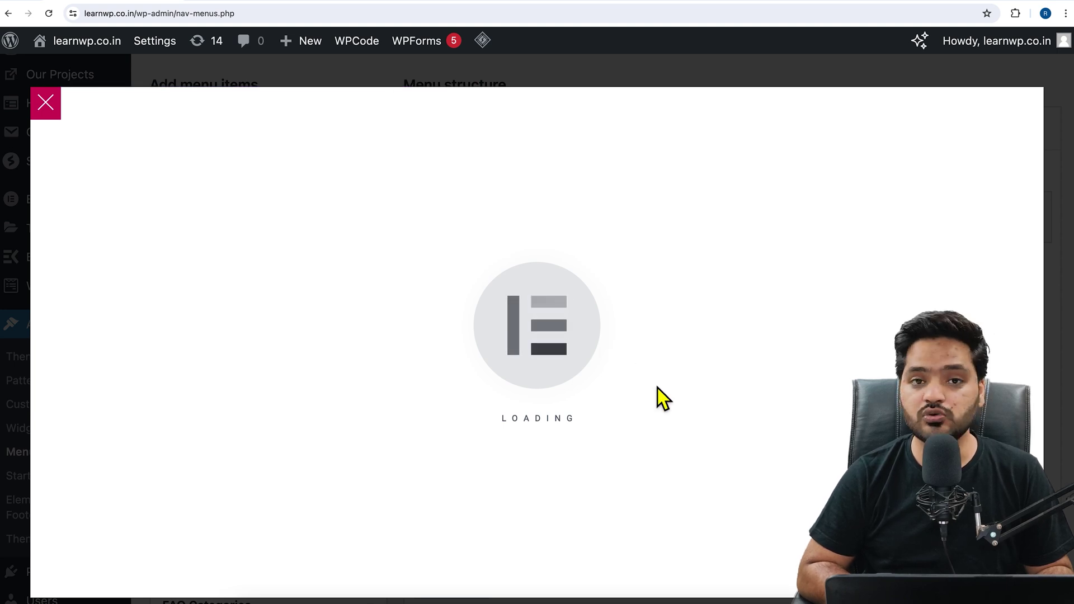
scroll(657, 387, "down", 5)
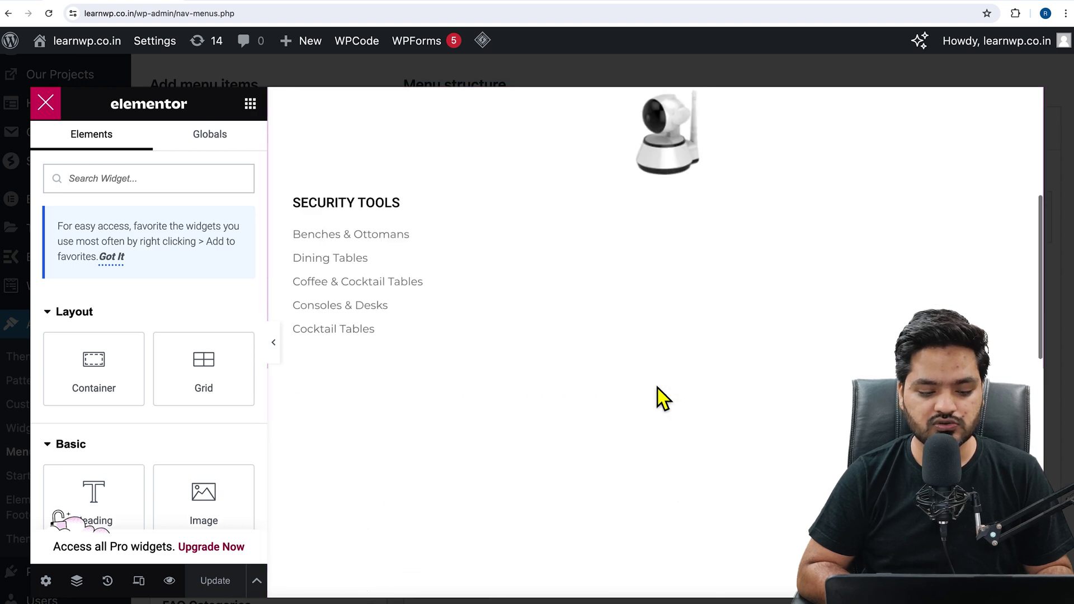
scroll(656, 388, "down", 10)
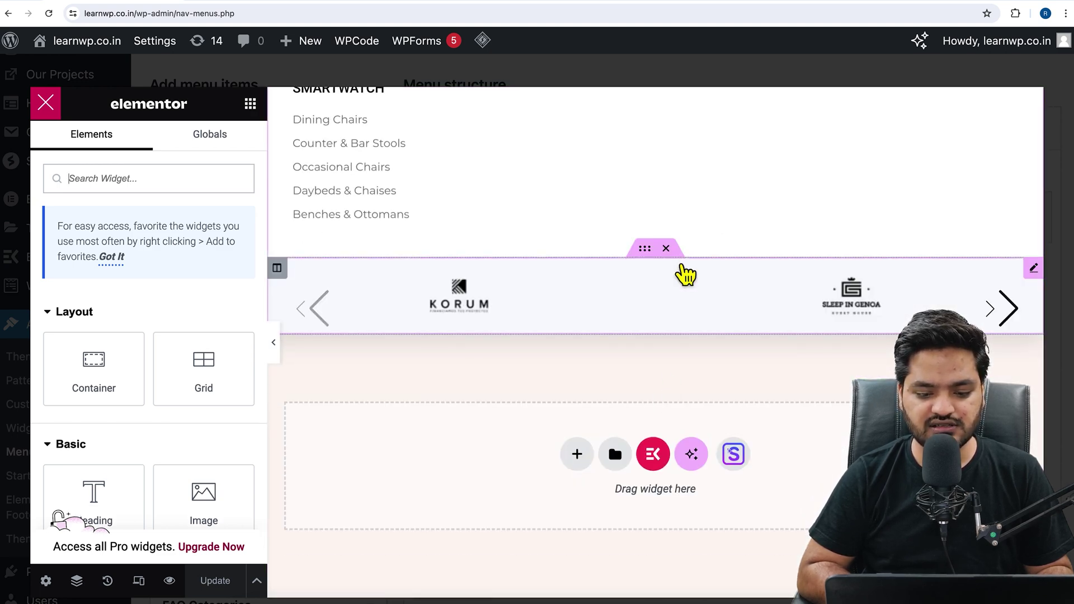
left_click(670, 255)
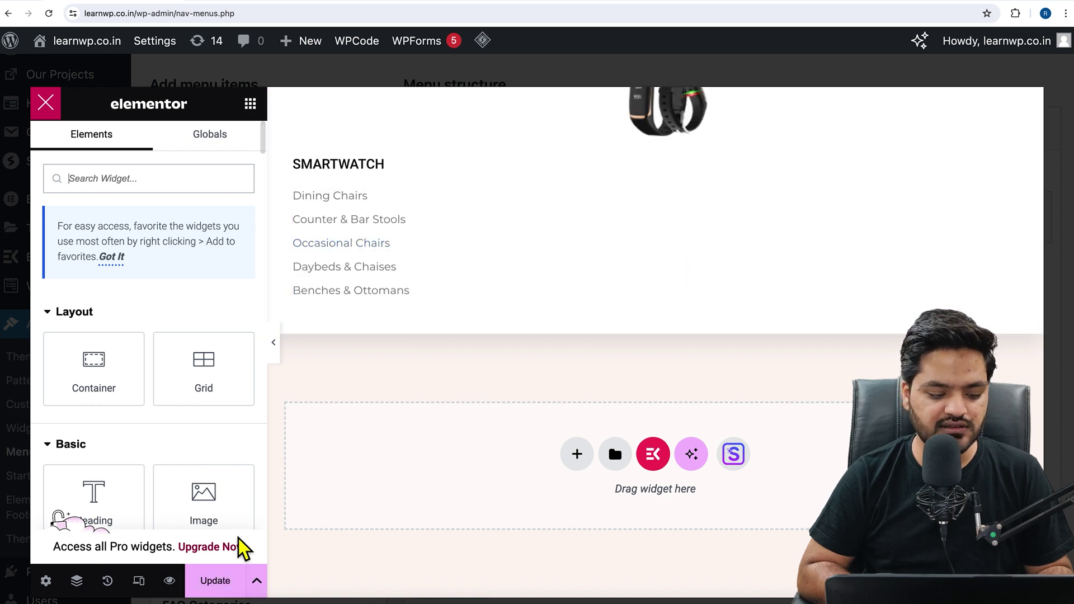
left_click(227, 586)
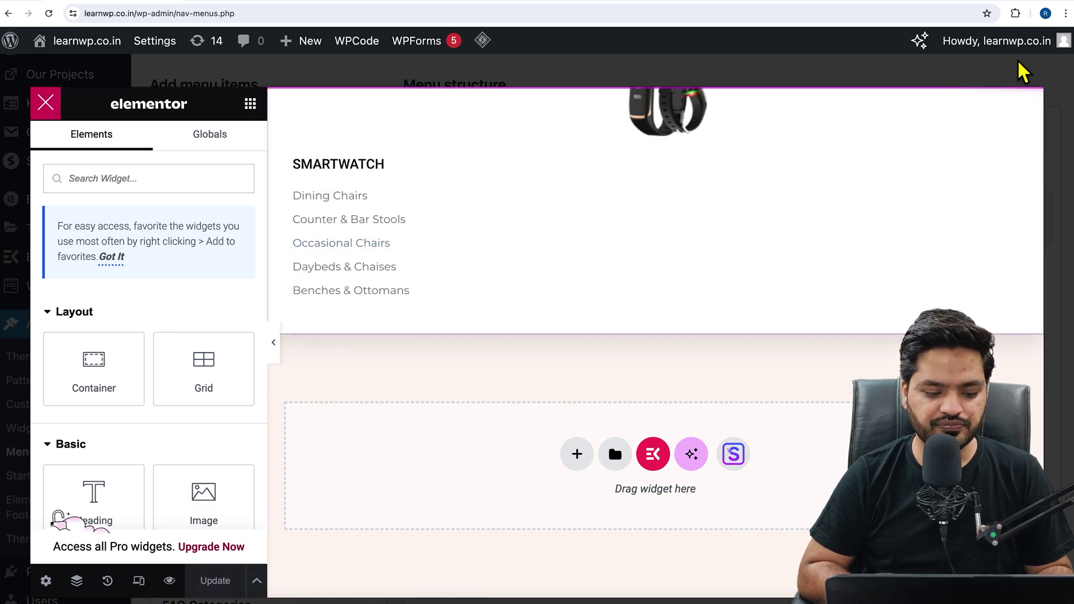
left_click(56, 106)
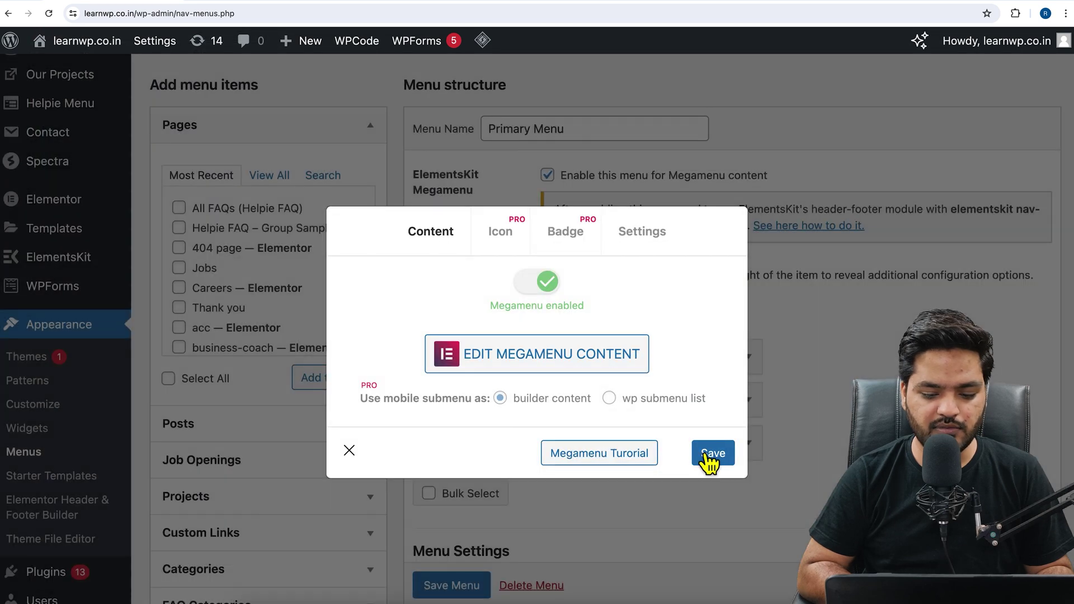
Save the Primary Menu and reload the live KARA homepage.
left_click(352, 452)
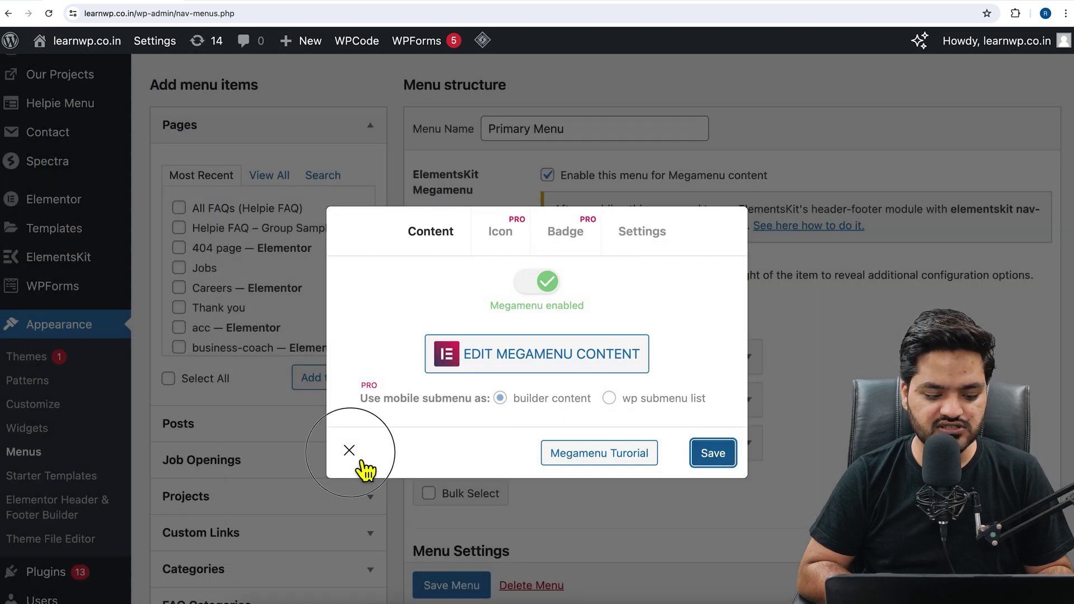
scroll(459, 582, "down", 1)
left_click(470, 593)
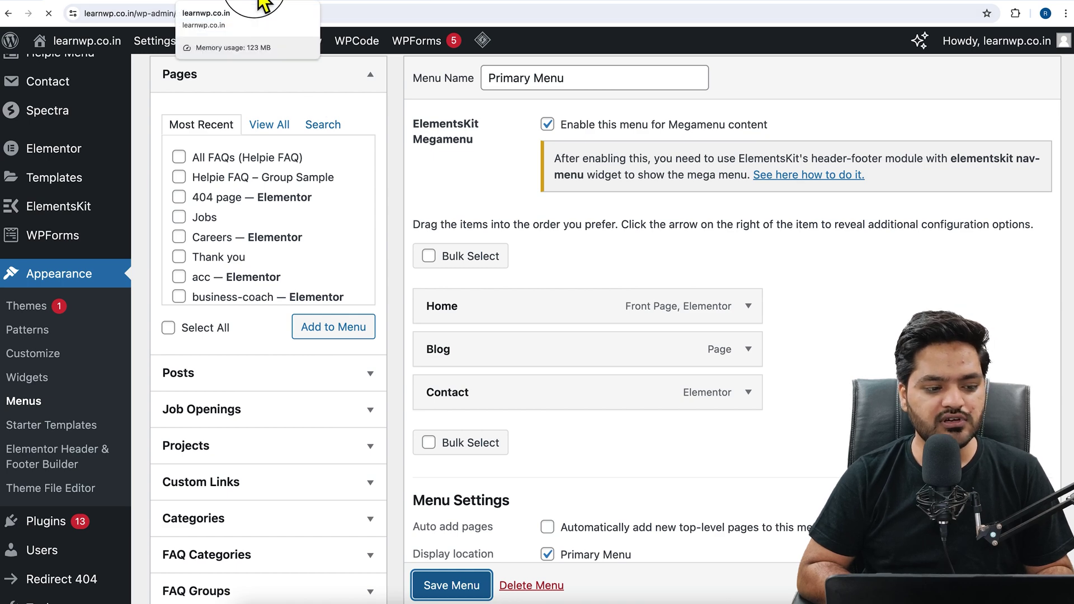
left_click(260, 5)
left_click(54, 16)
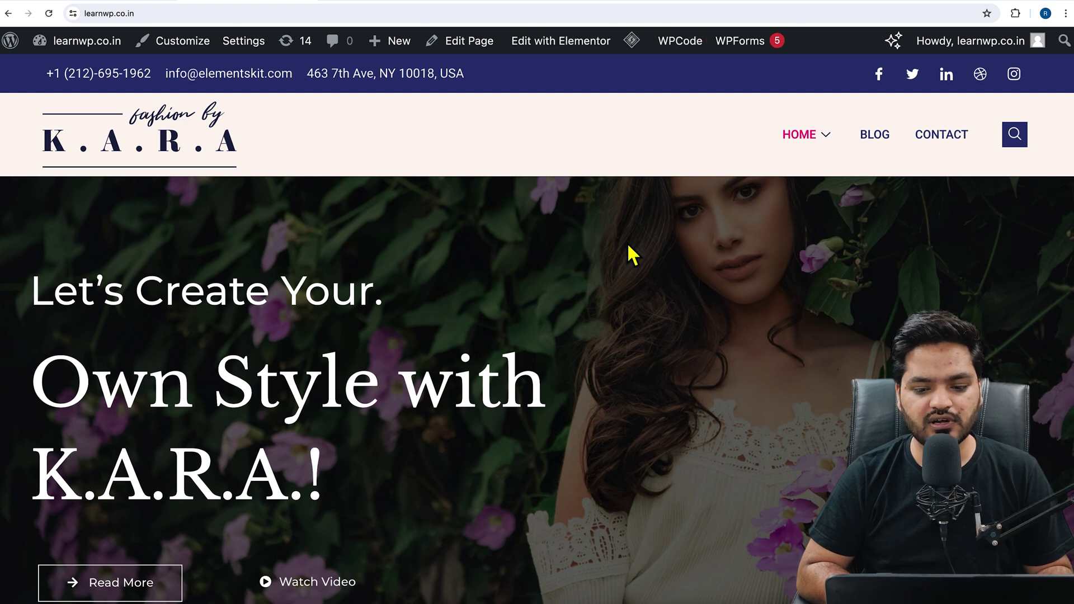
Show the Home megamenu with Electronics, Security Tools, Brand Gadget and Smartwatch columns.
mouse_move(826, 146)
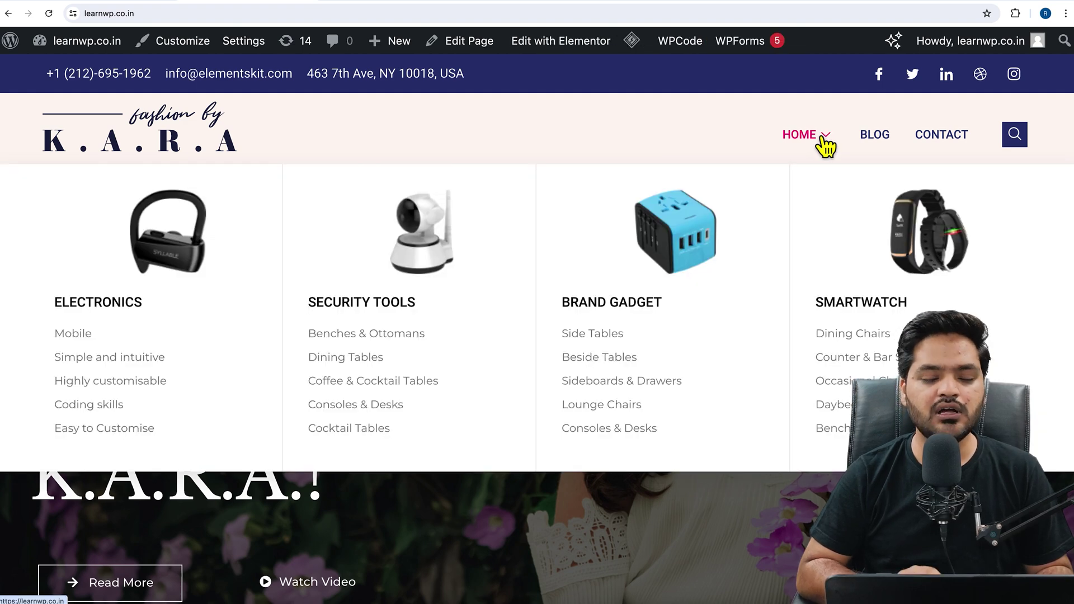